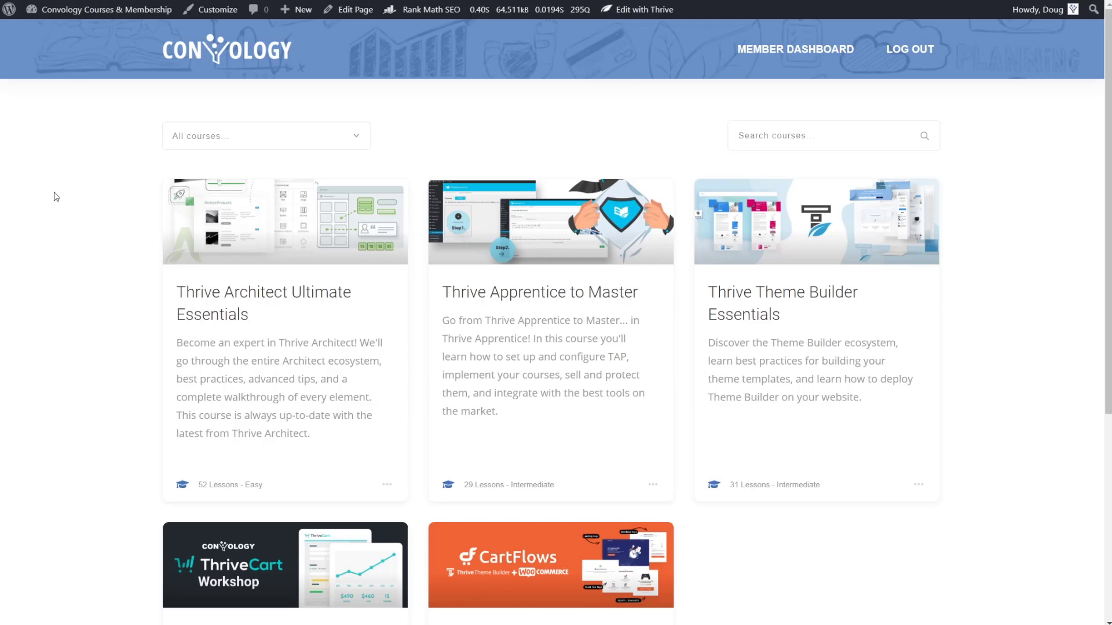
Step: Scroll up and down the live course listing page to review the existing courses
scroll(390, 236, "down", 1)
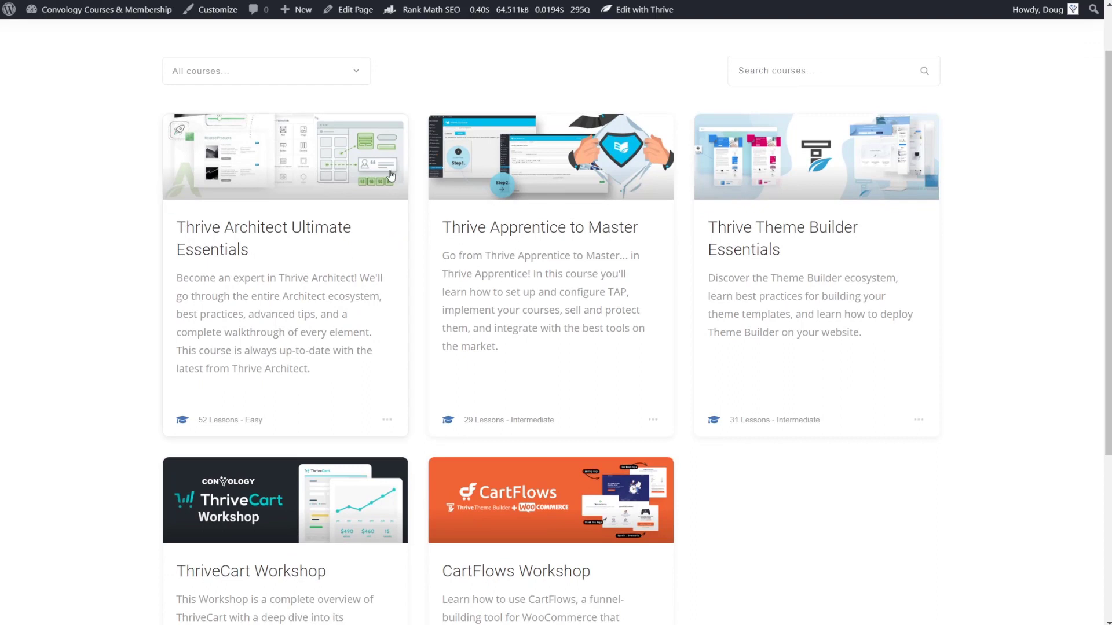
scroll(392, 186, "down", 7)
scroll(399, 211, "up", 6)
scroll(399, 211, "up", 2)
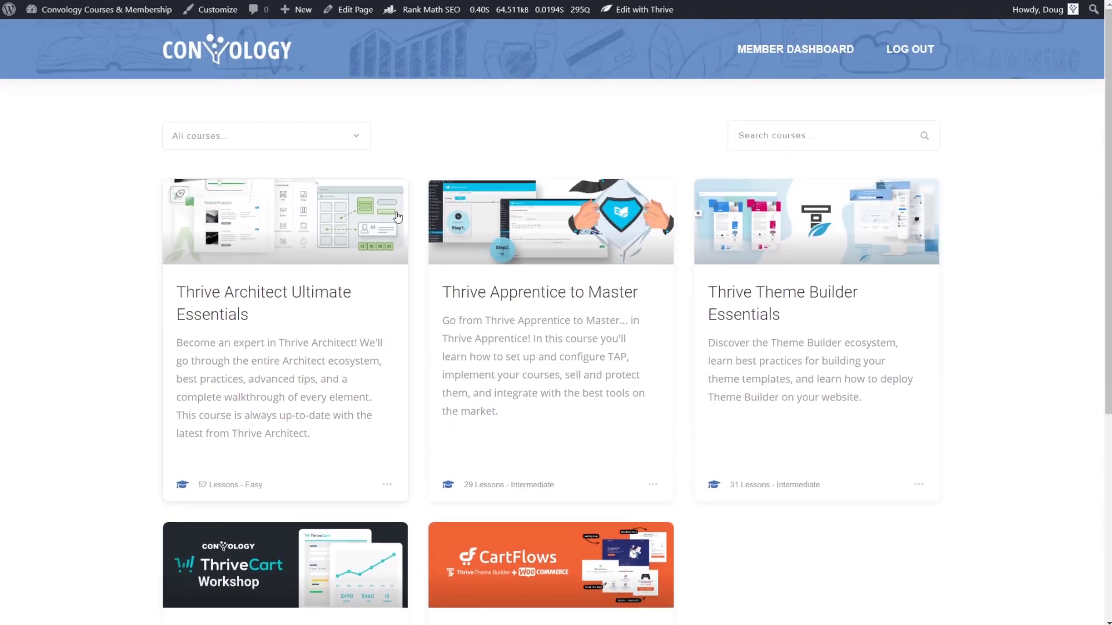
scroll(397, 217, "down", 1)
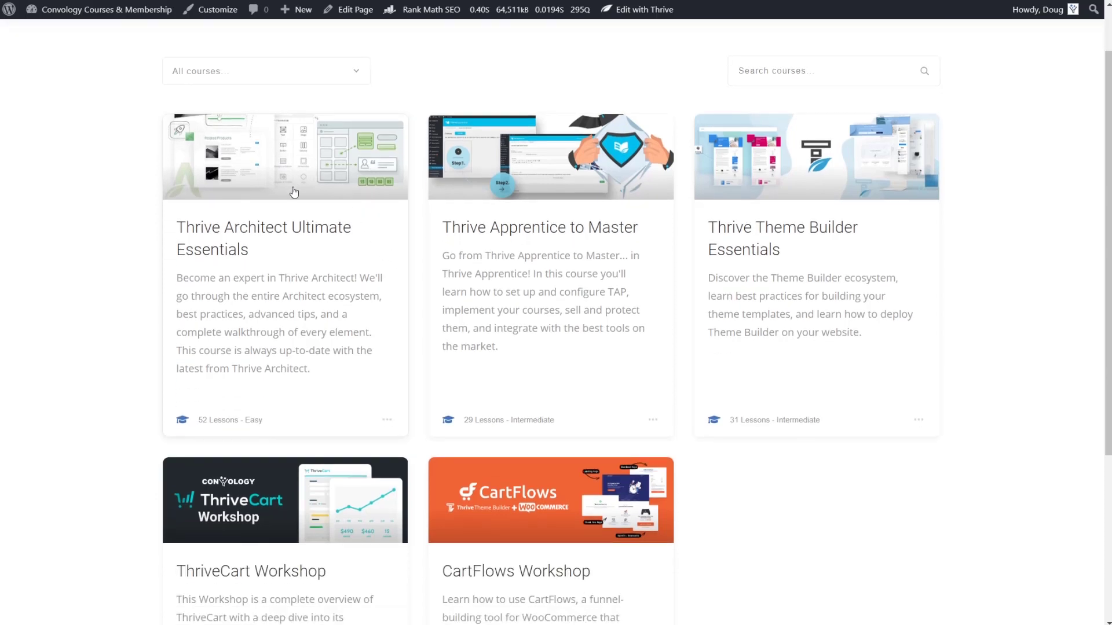
scroll(330, 218, "up", 1)
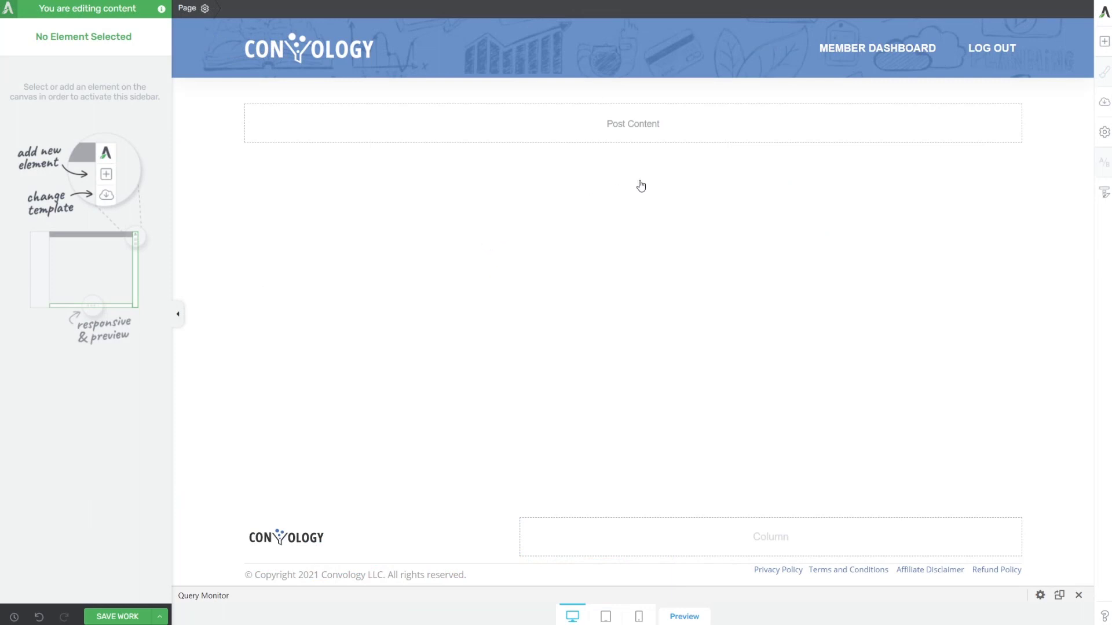
Step: Search the element library for 'course' to list Course List and Apprentice Lesson List
left_click(1102, 44)
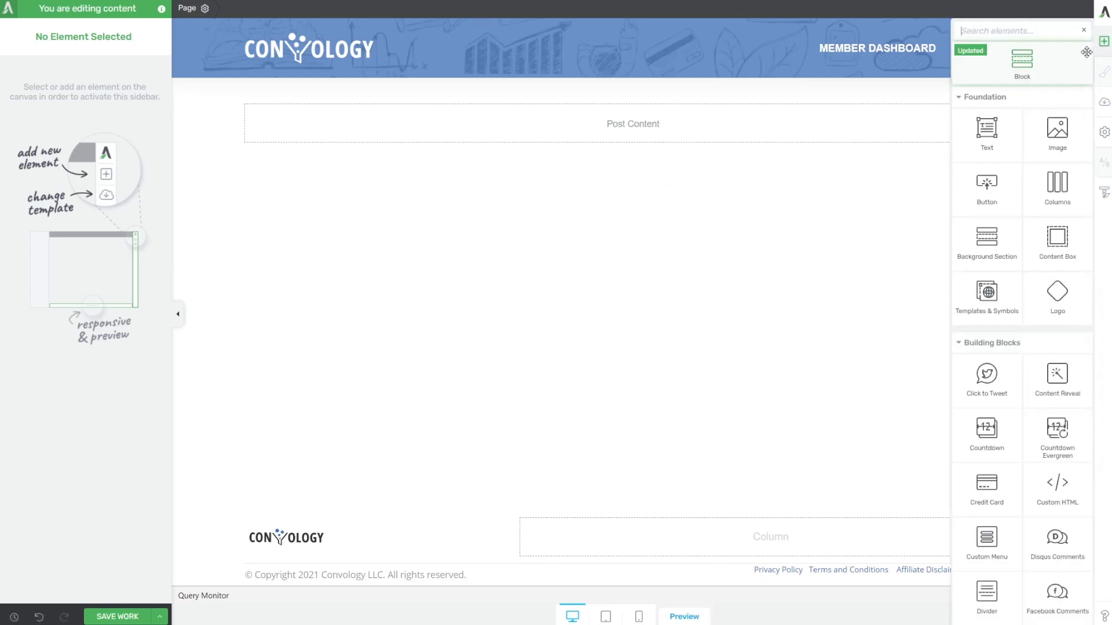
type("course")
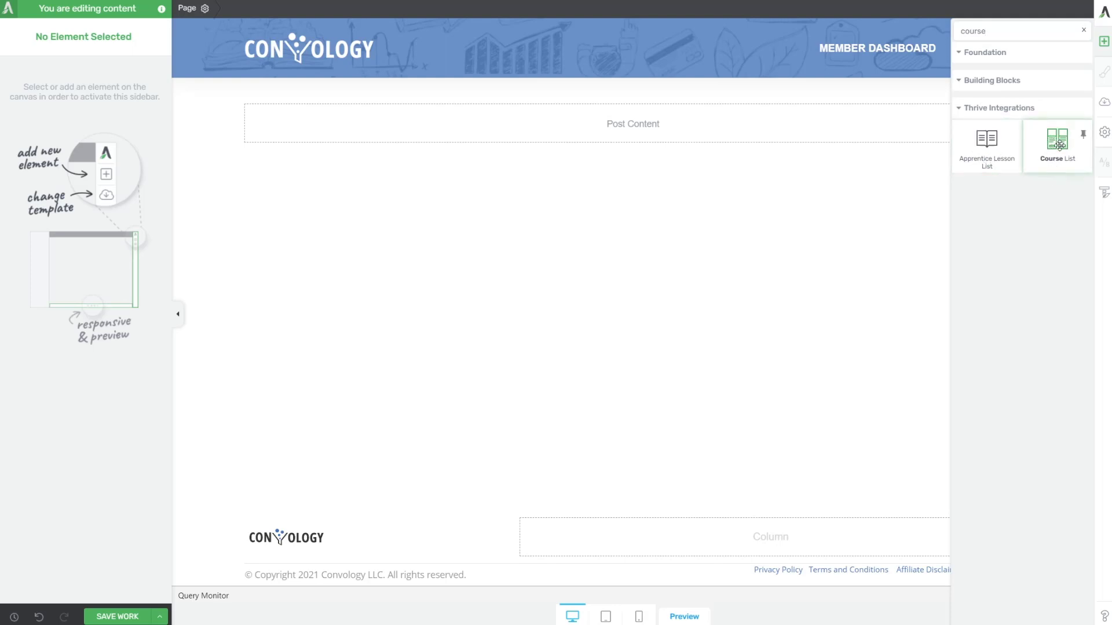
Step: Drop a Course List element onto the empty page and pick the Course List 15 template
left_click_drag(1045, 139, 579, 119)
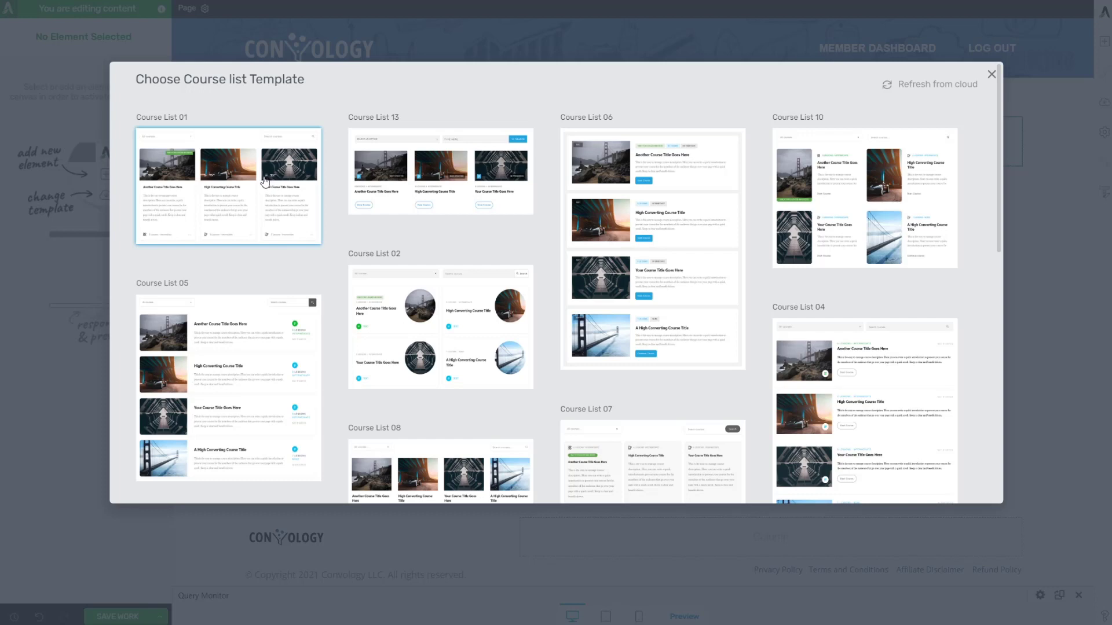
scroll(417, 223, "down", 5)
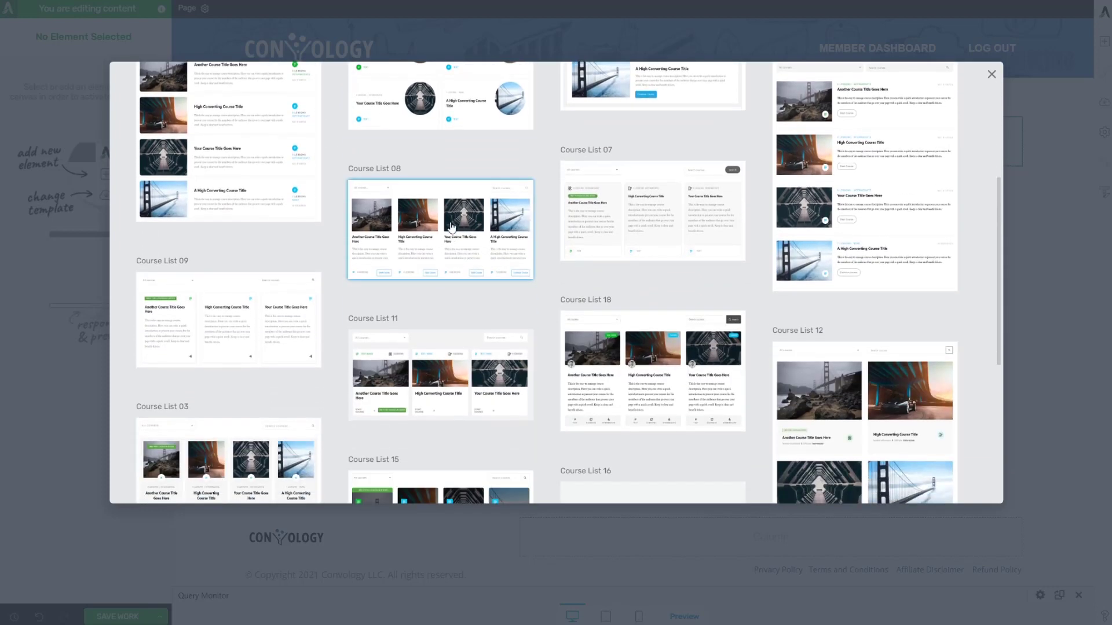
scroll(618, 243, "down", 2)
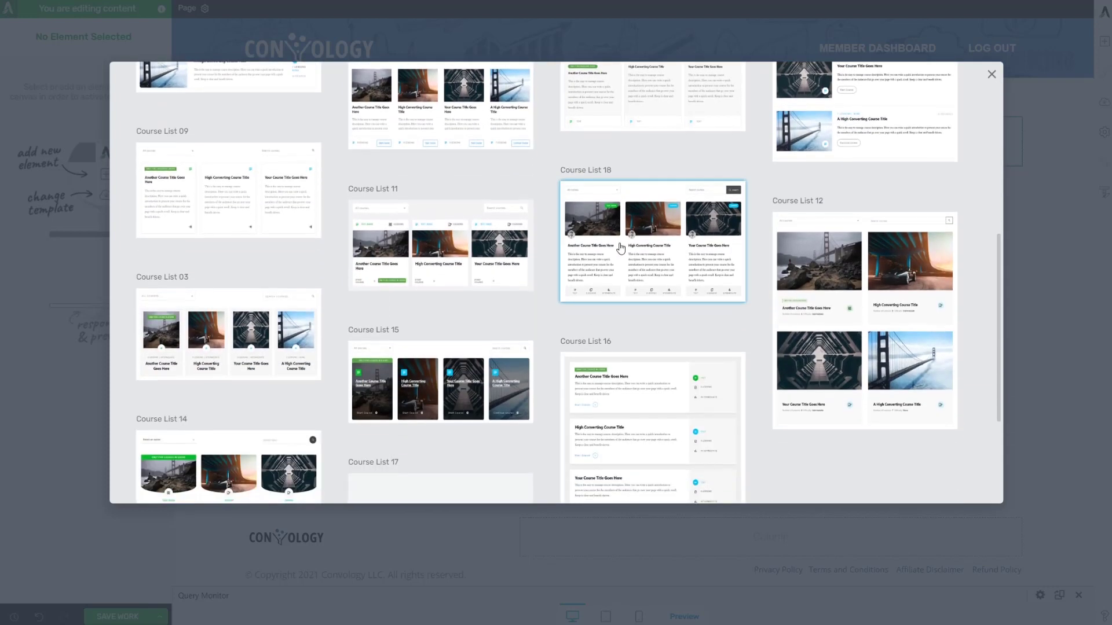
scroll(620, 248, "down", 2)
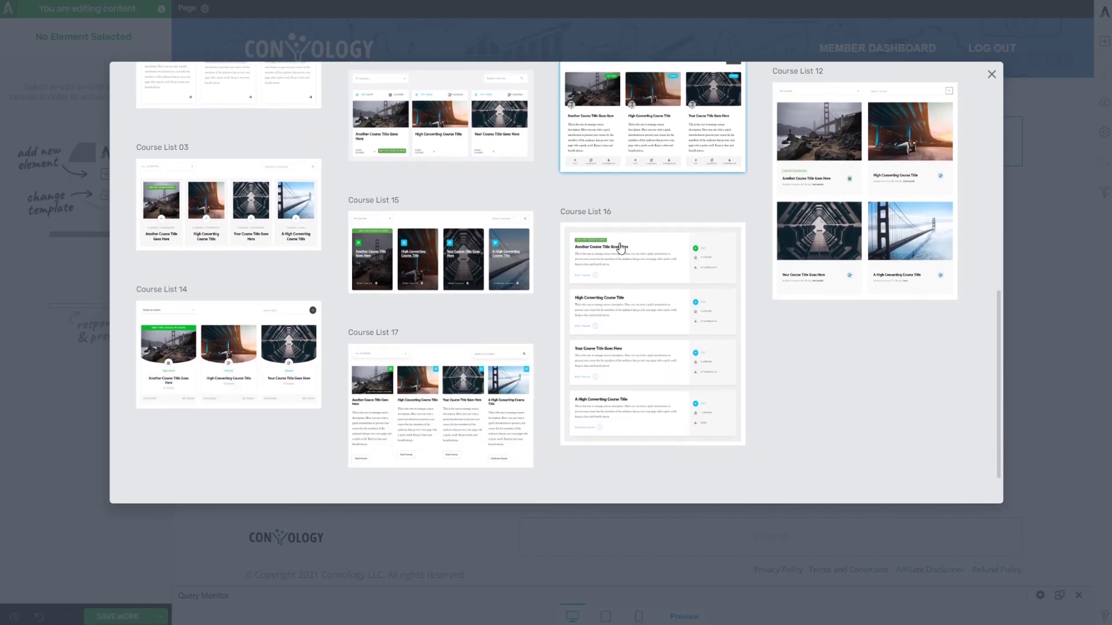
left_click(459, 267)
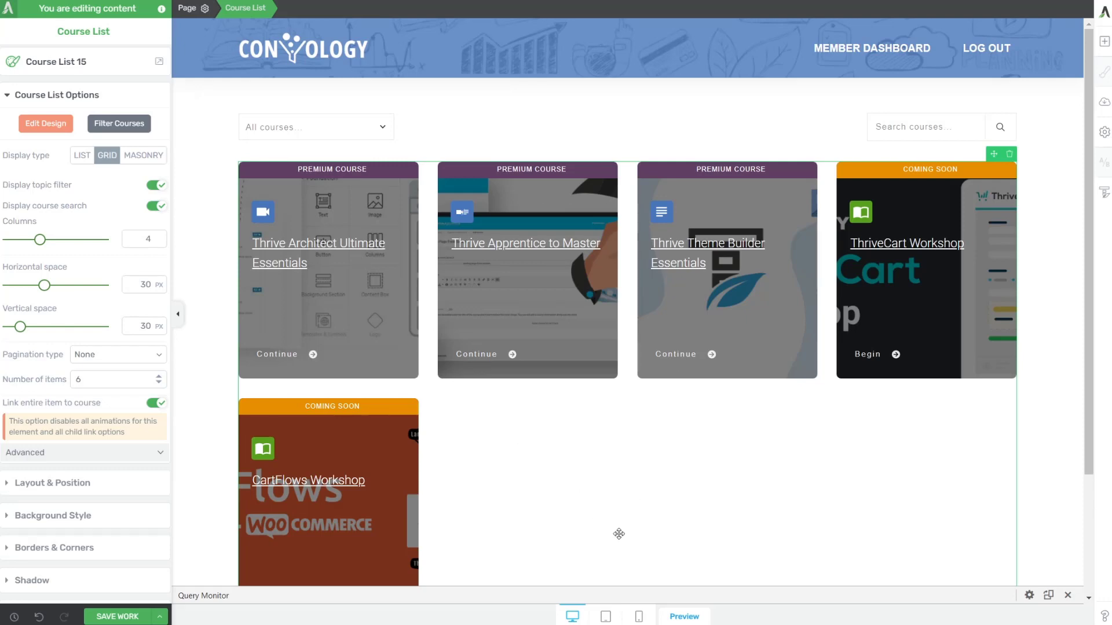
Step: Scroll the canvas to review the five dark Course List 15 cards in four columns
scroll(618, 533, "down", 2)
scroll(619, 542, "up", 2)
scroll(540, 403, "down", 1)
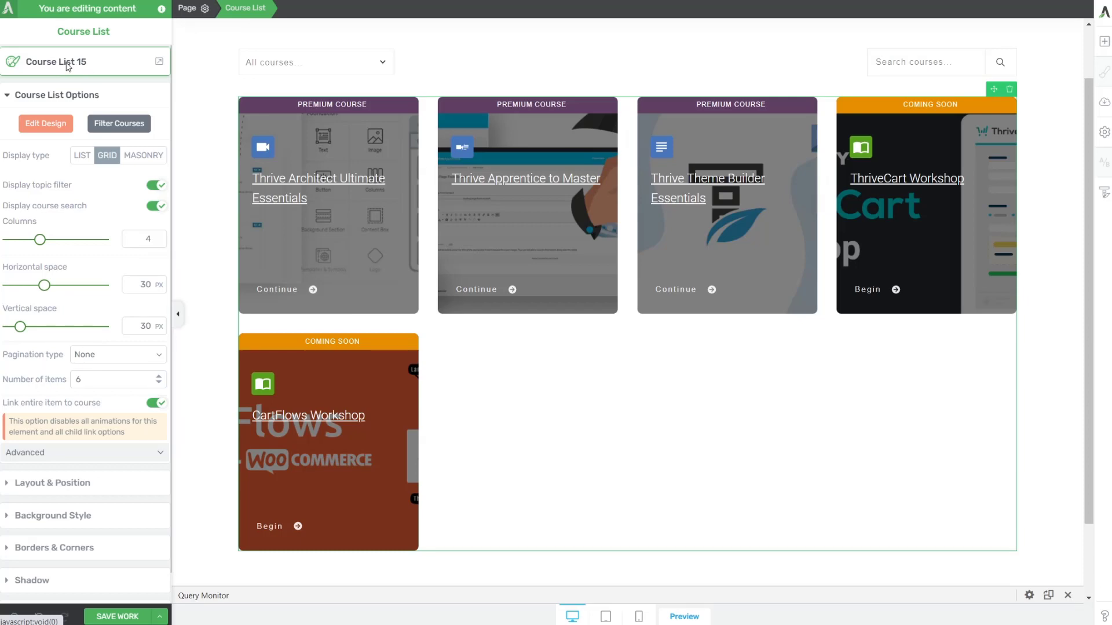
Step: Swap the course list template from Course List 15 to Course List 18
left_click(87, 64)
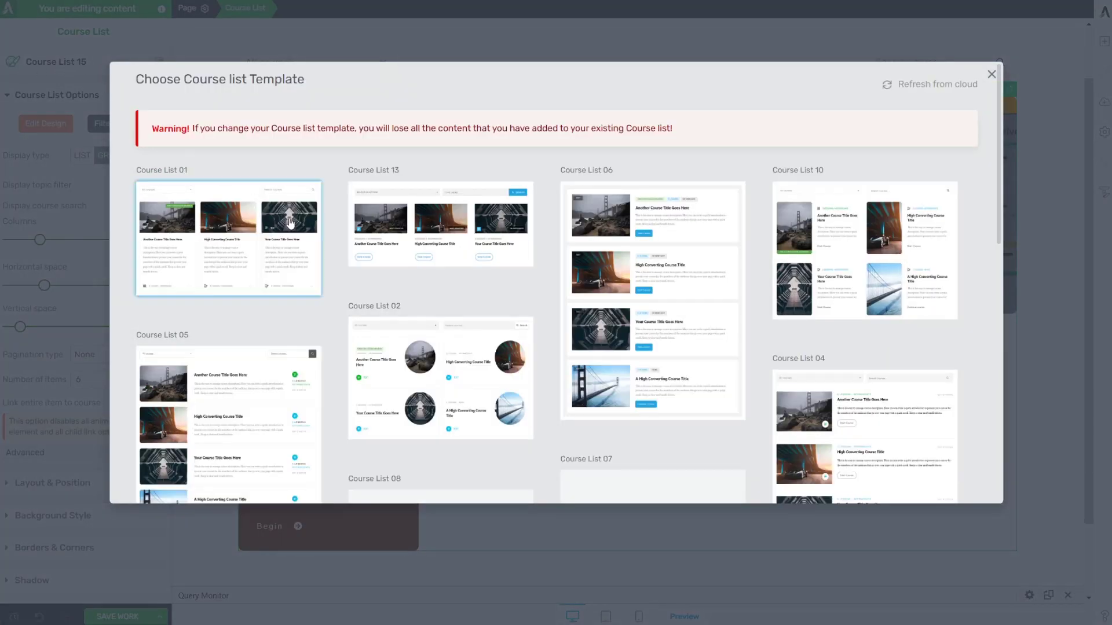
scroll(522, 341, "down", 3)
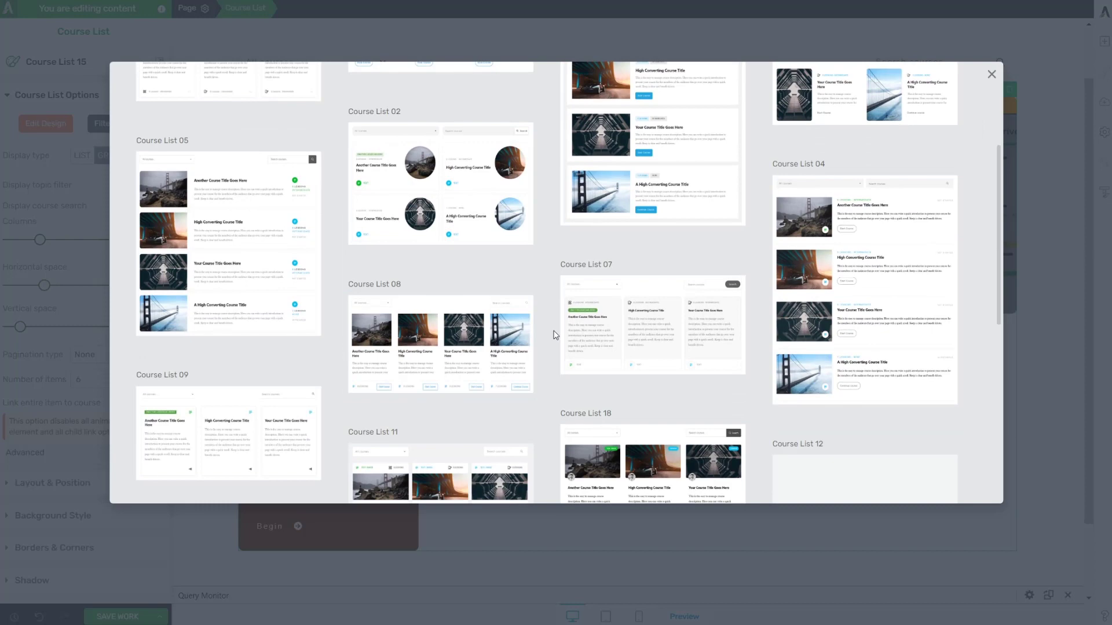
scroll(677, 342, "down", 2)
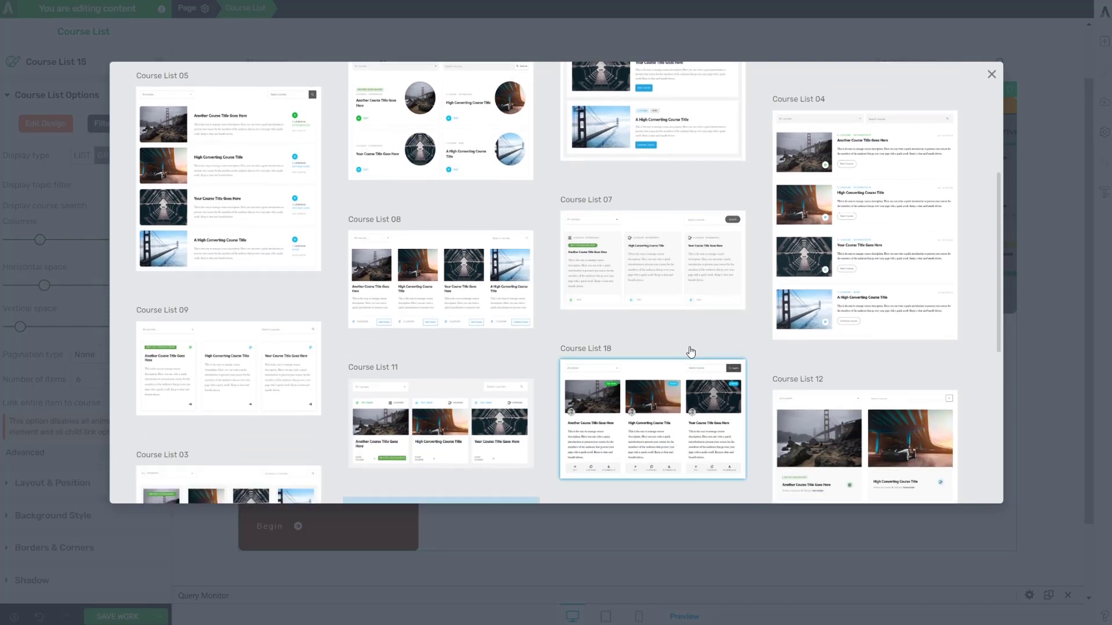
scroll(844, 233, "down", 3)
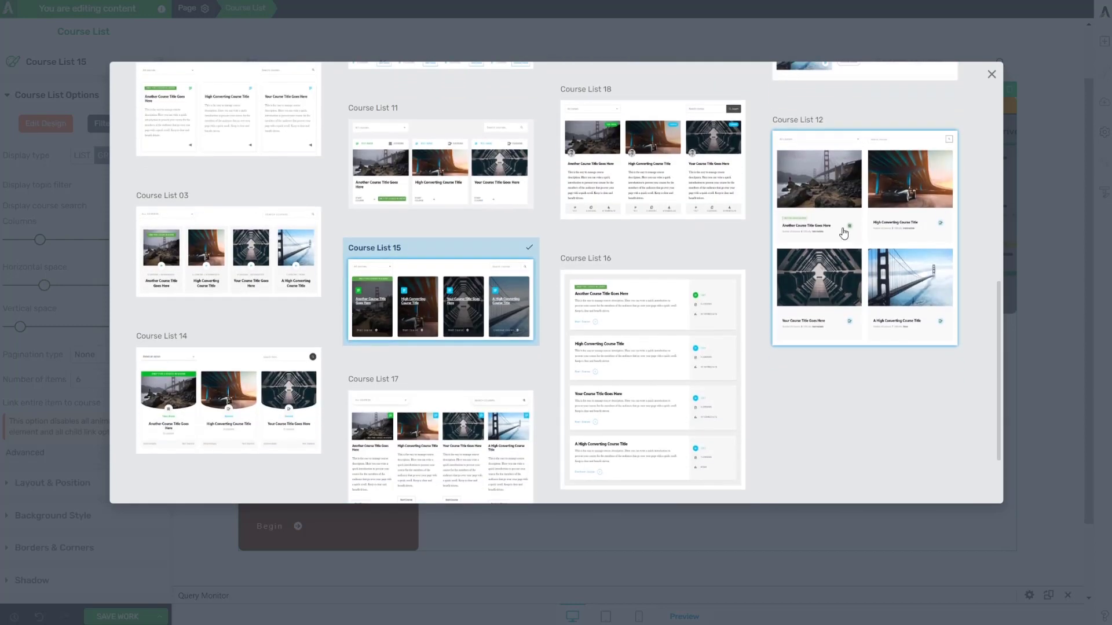
left_click(674, 167)
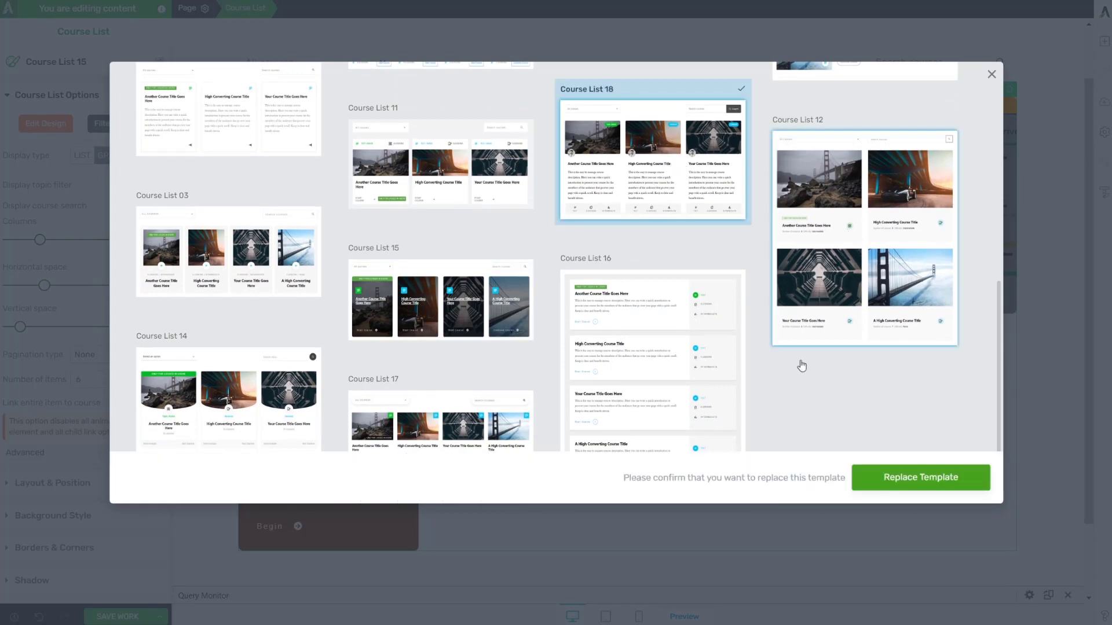
left_click(907, 477)
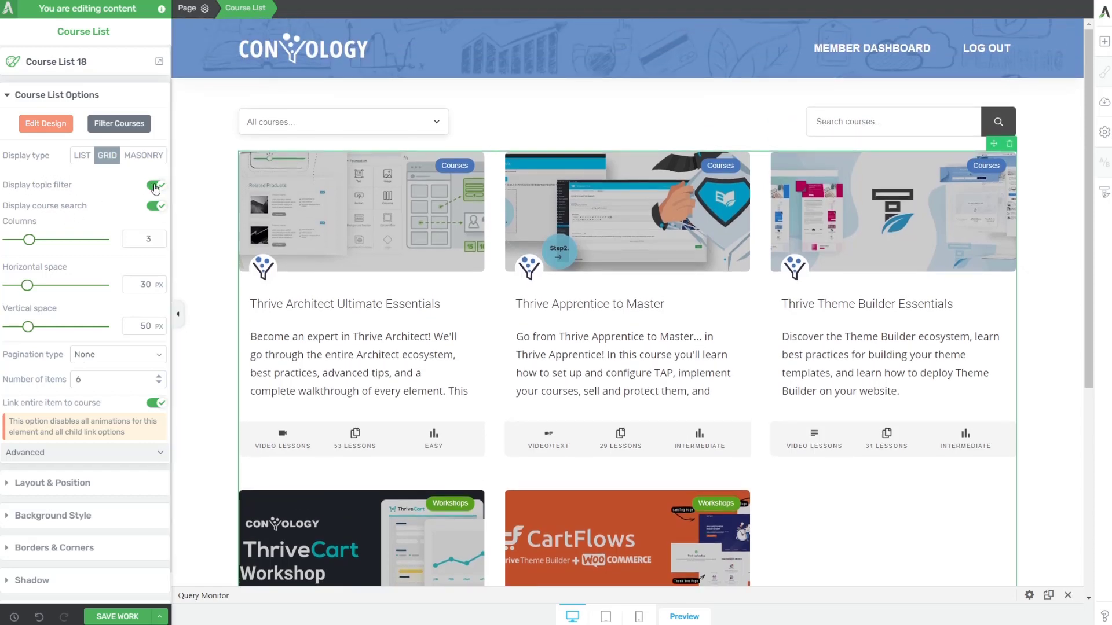
Step: Toggle Display topic filter off and back on, leaving it enabled
left_click(155, 186)
left_click(155, 185)
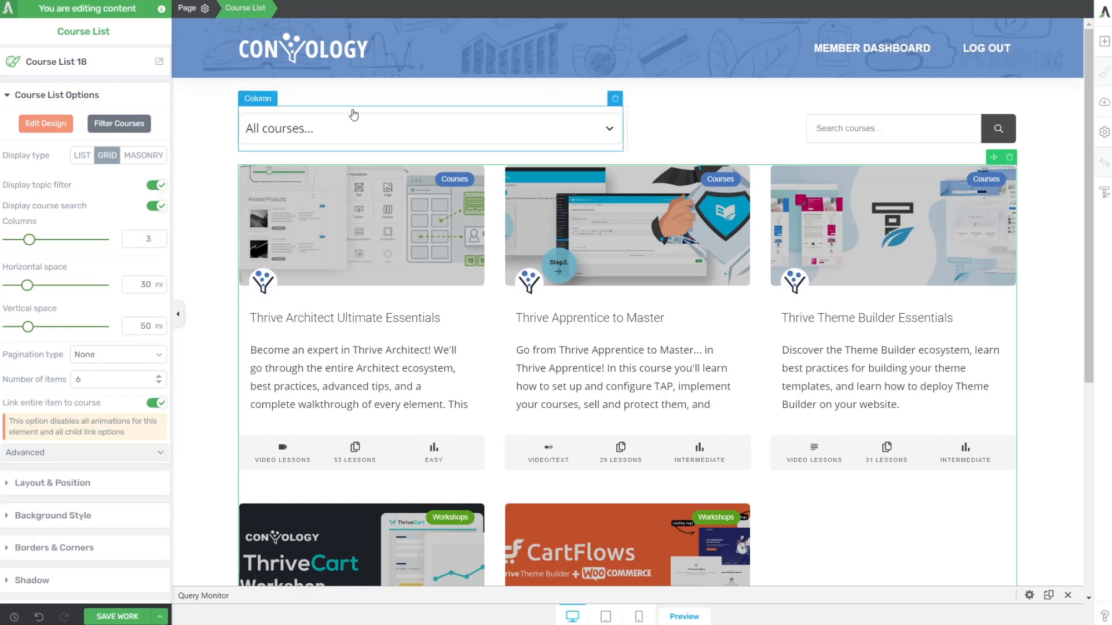
left_click(156, 187)
left_click(156, 188)
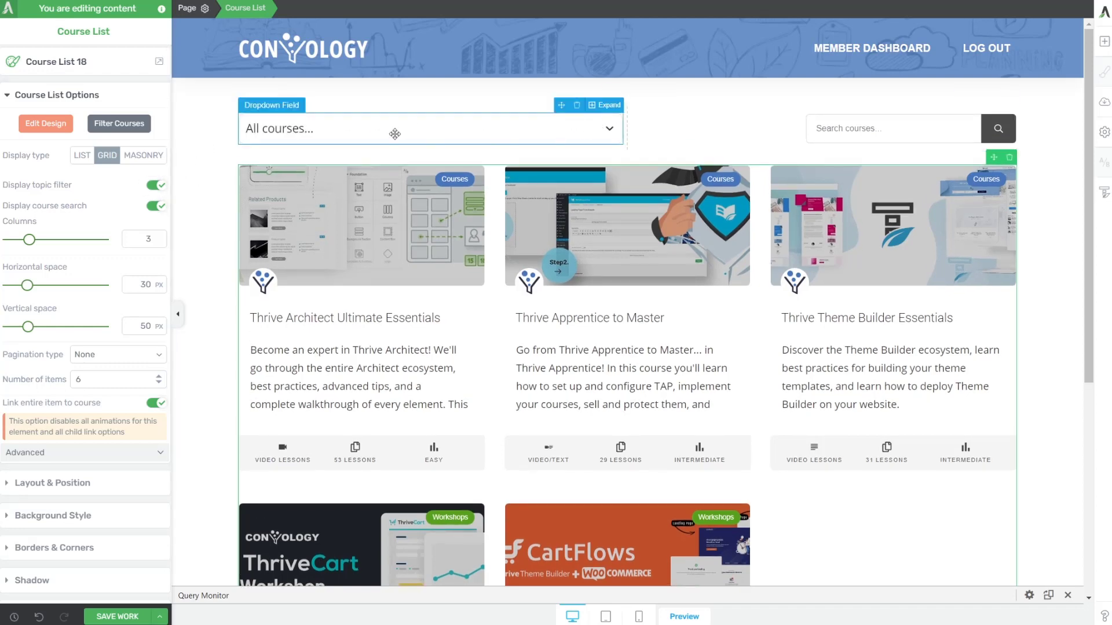
Step: Inspect the All courses dropdown's style options, then cancel without changes
left_click(374, 137)
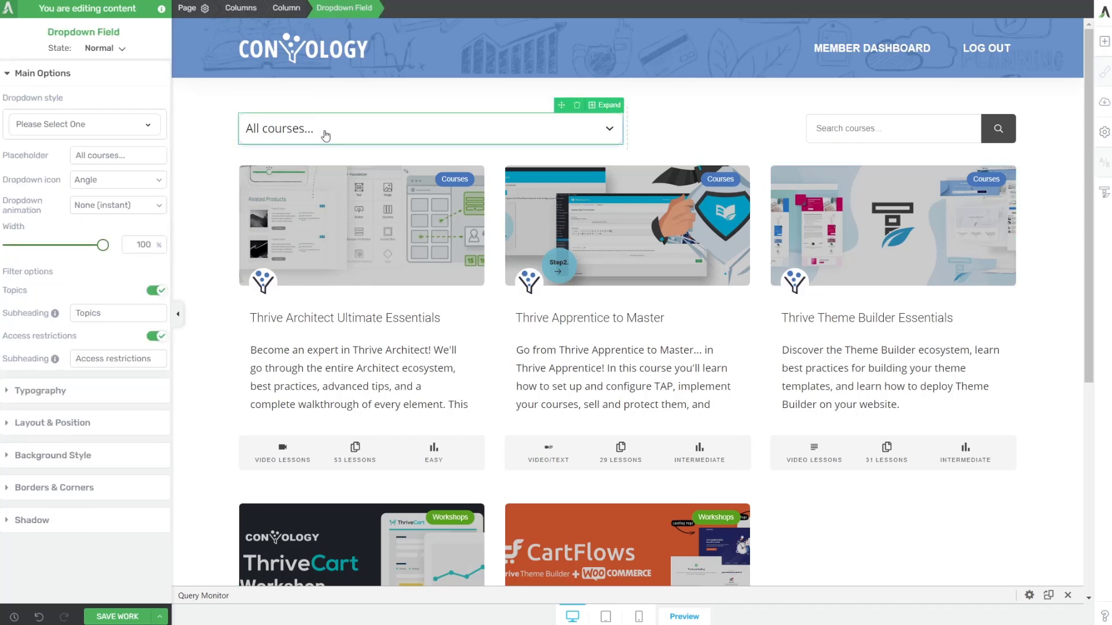
left_click(148, 125)
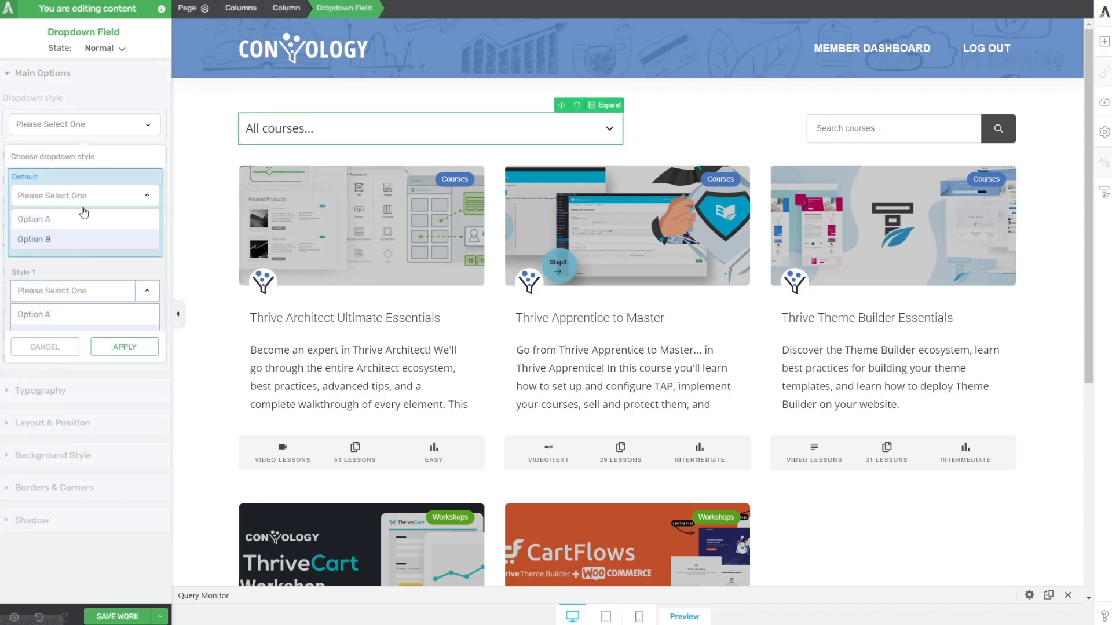
scroll(87, 277, "down", 3)
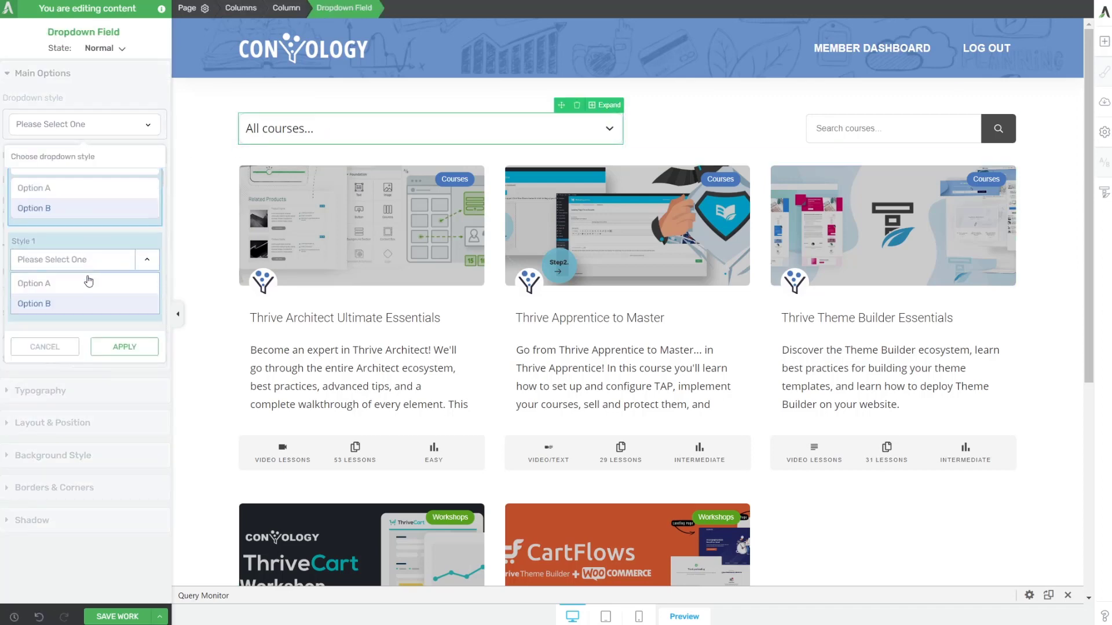
left_click(60, 350)
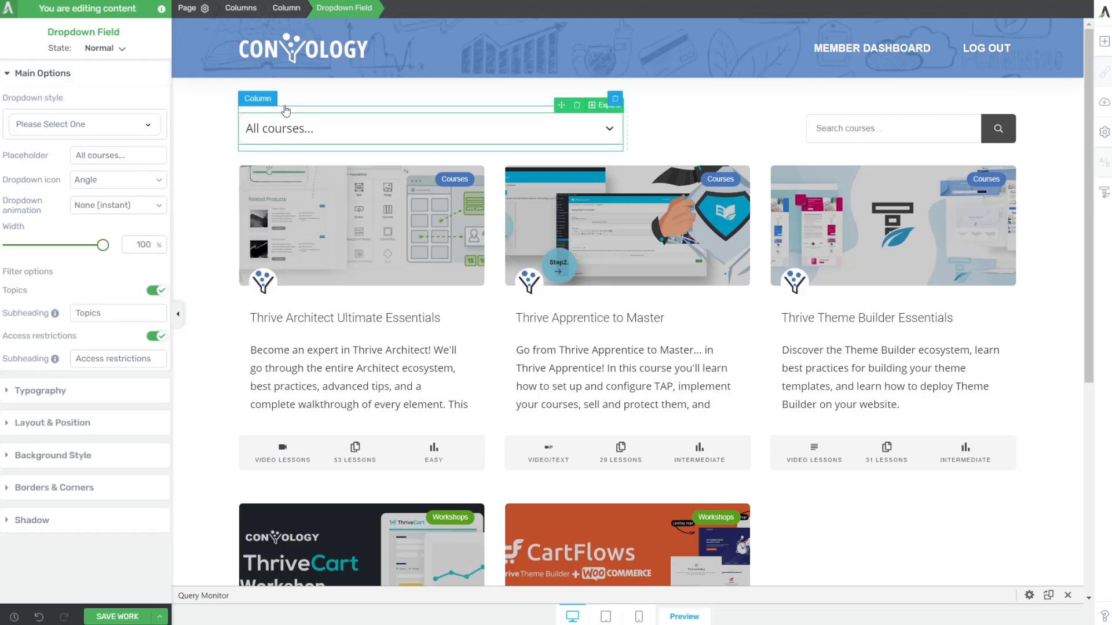
Step: Reselect the course list, toggle course search off and on, and try the Columns slider
left_click(530, 161)
left_click(464, 187)
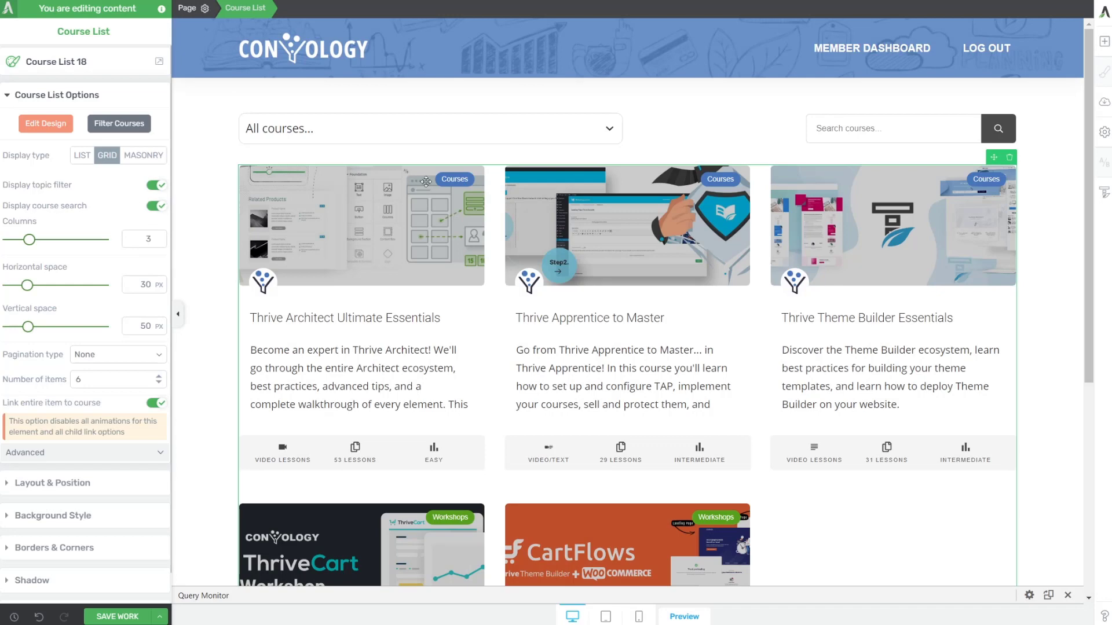
left_click(156, 207)
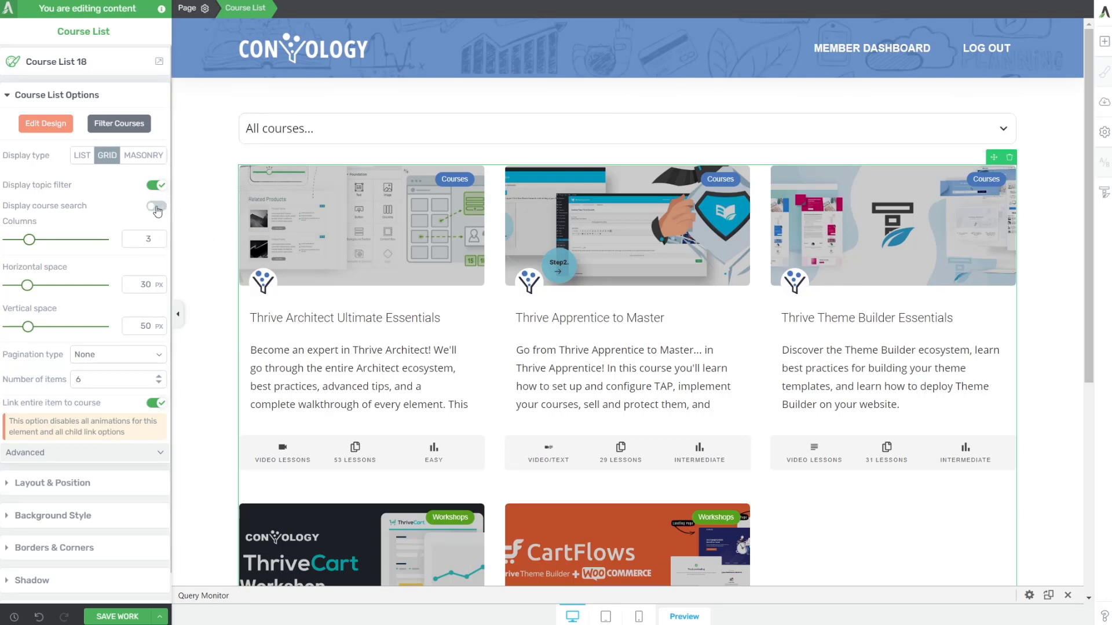
left_click(156, 207)
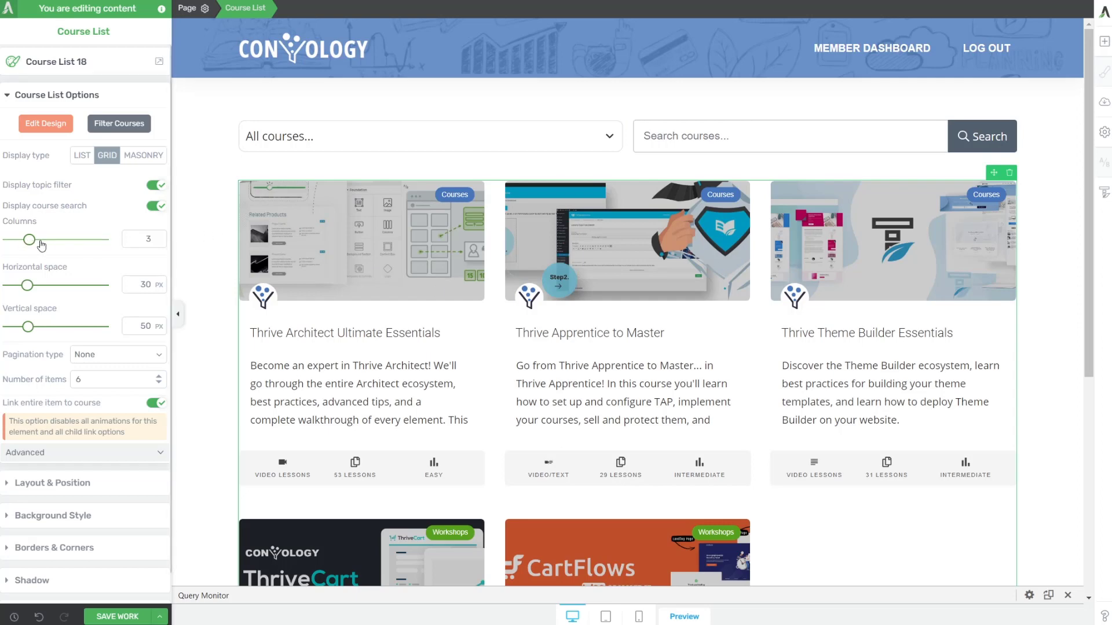
mouse_move(41, 242)
left_mouse_down()
mouse_move(54, 241)
mouse_move(7, 248)
mouse_move(27, 246)
left_mouse_up()
Step: Scroll down the course list options and review the Advanced settings
scroll(414, 235, "down", 1)
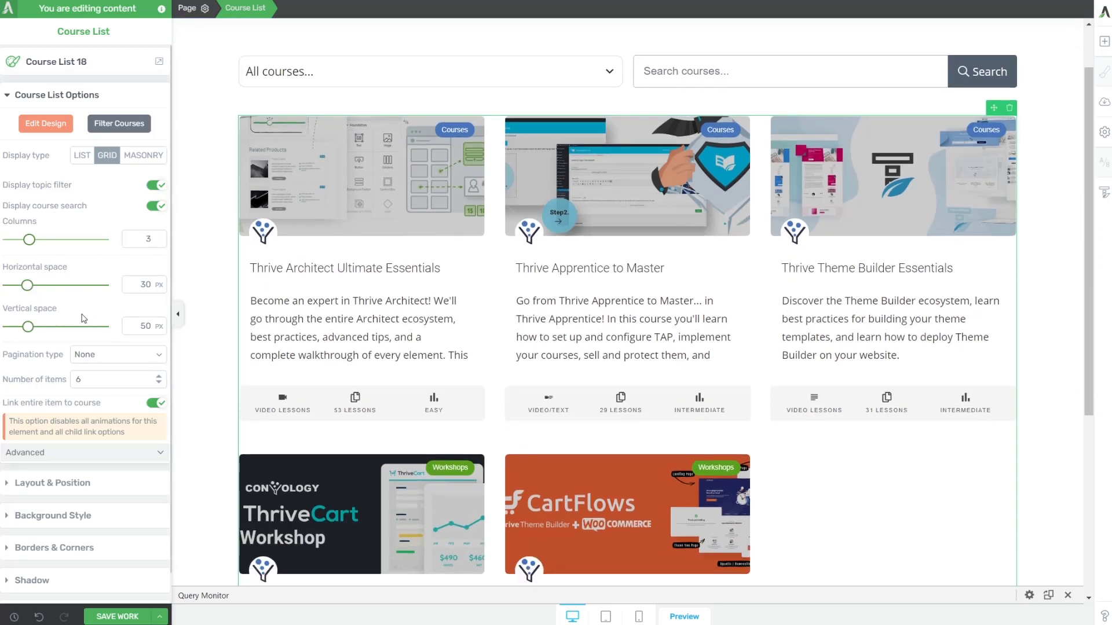
scroll(493, 290, "down", 2)
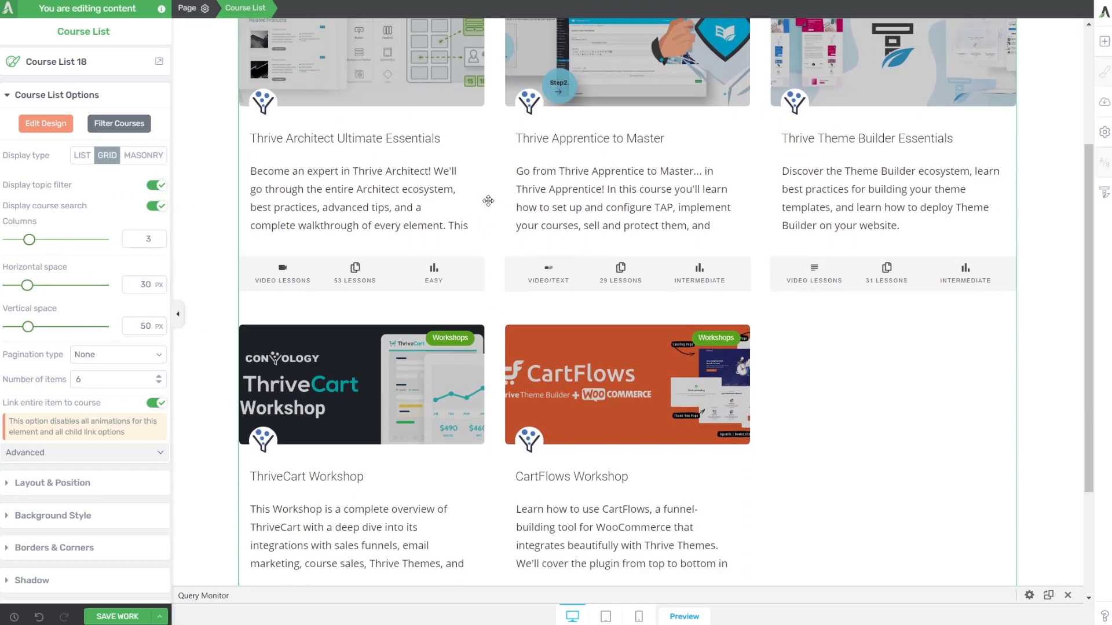
scroll(122, 297, "down", 1)
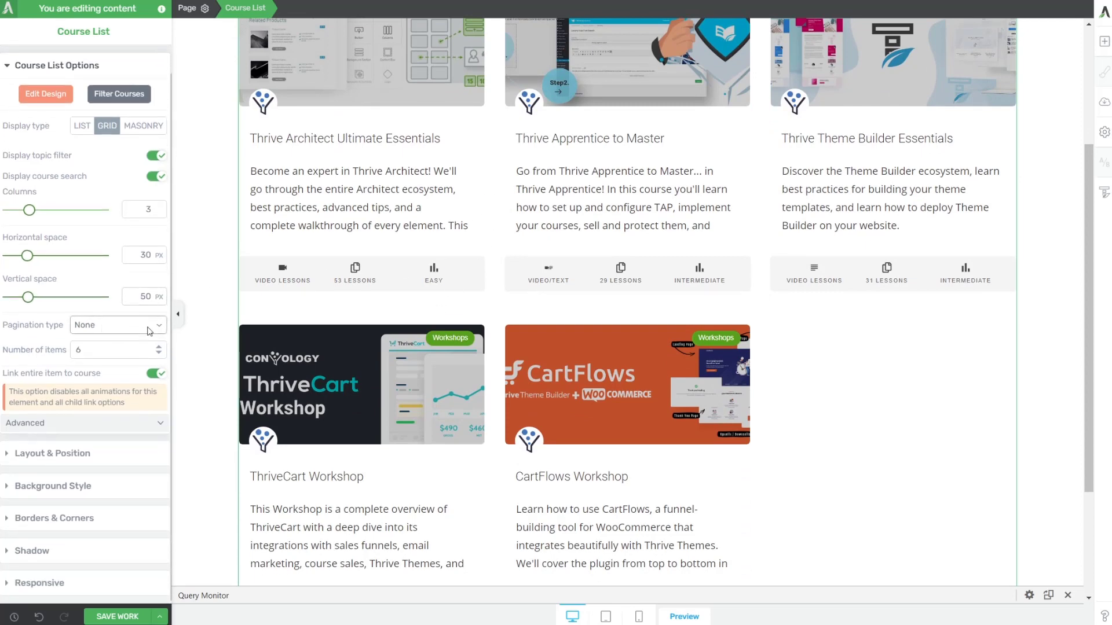
scroll(626, 382, "down", 3)
scroll(453, 408, "up", 3)
scroll(908, 491, "down", 4)
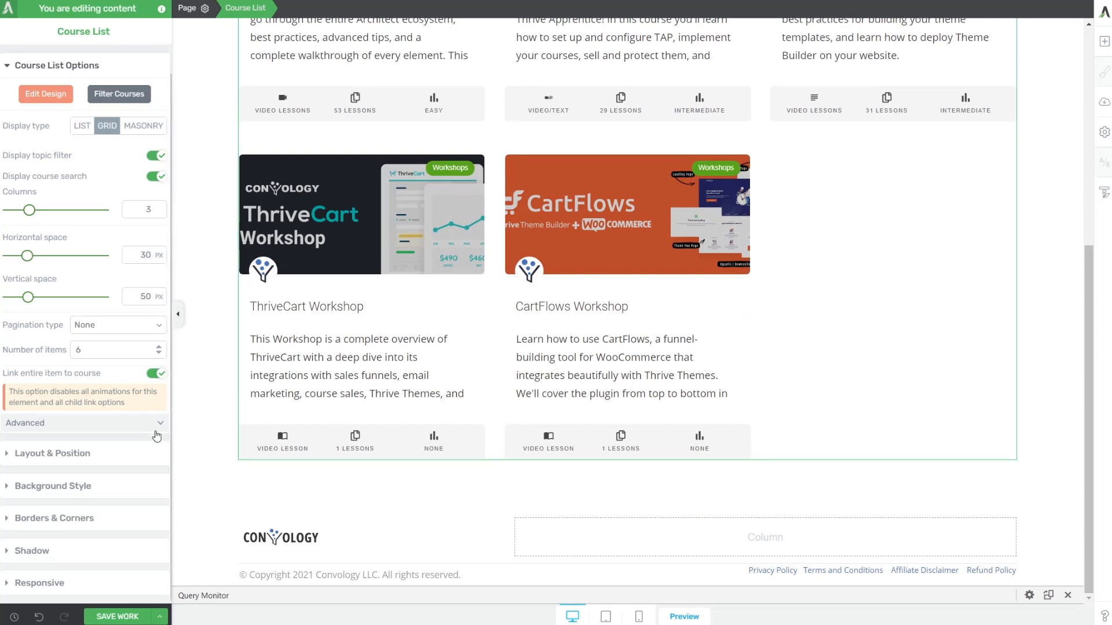
left_click(119, 422)
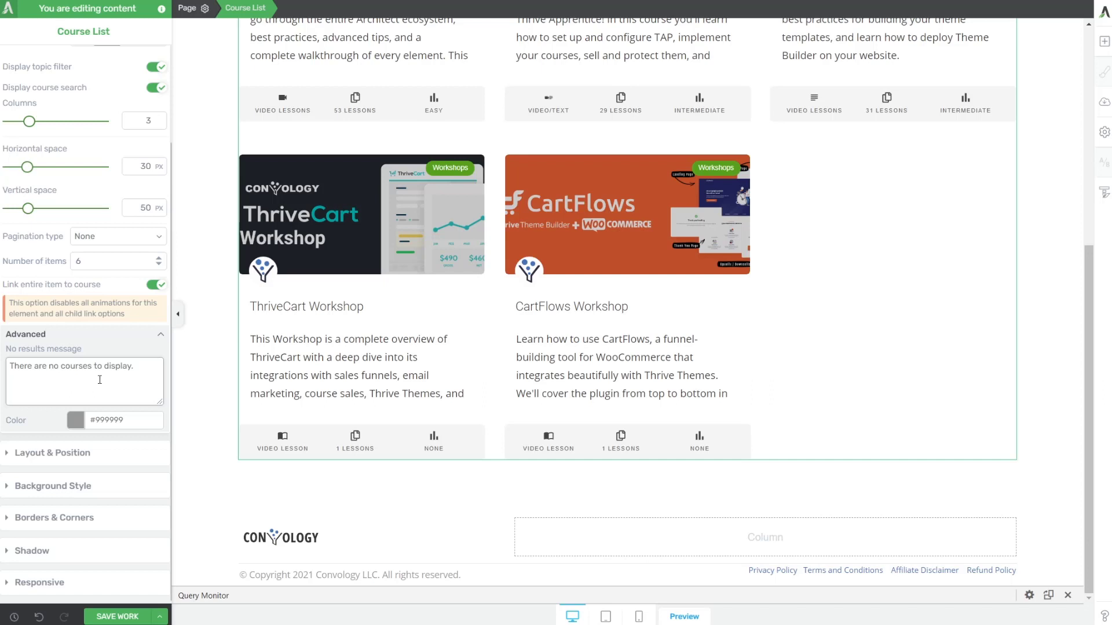
left_click(160, 334)
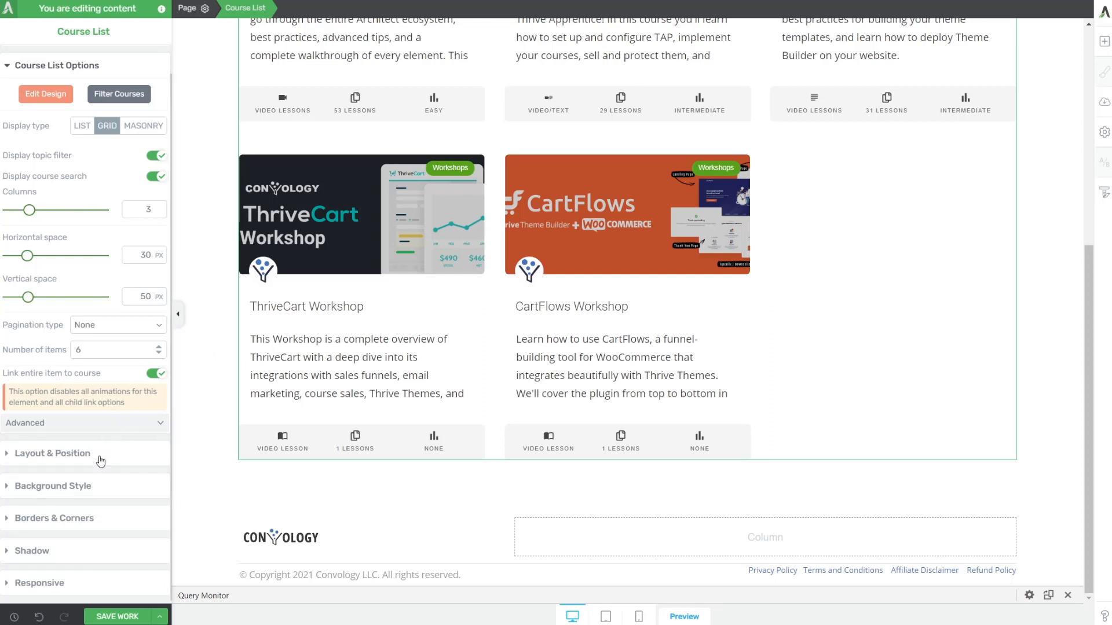
Step: Browse the Layout & Position and Background Style panels, then return to course list options
left_click(80, 453)
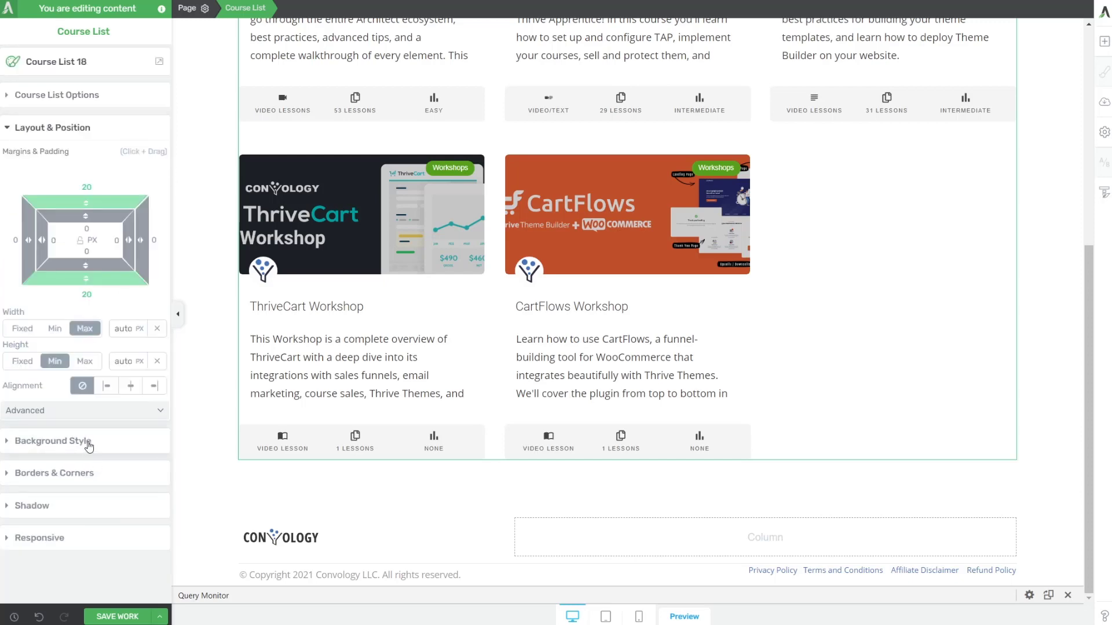
left_click(88, 442)
left_click(66, 104)
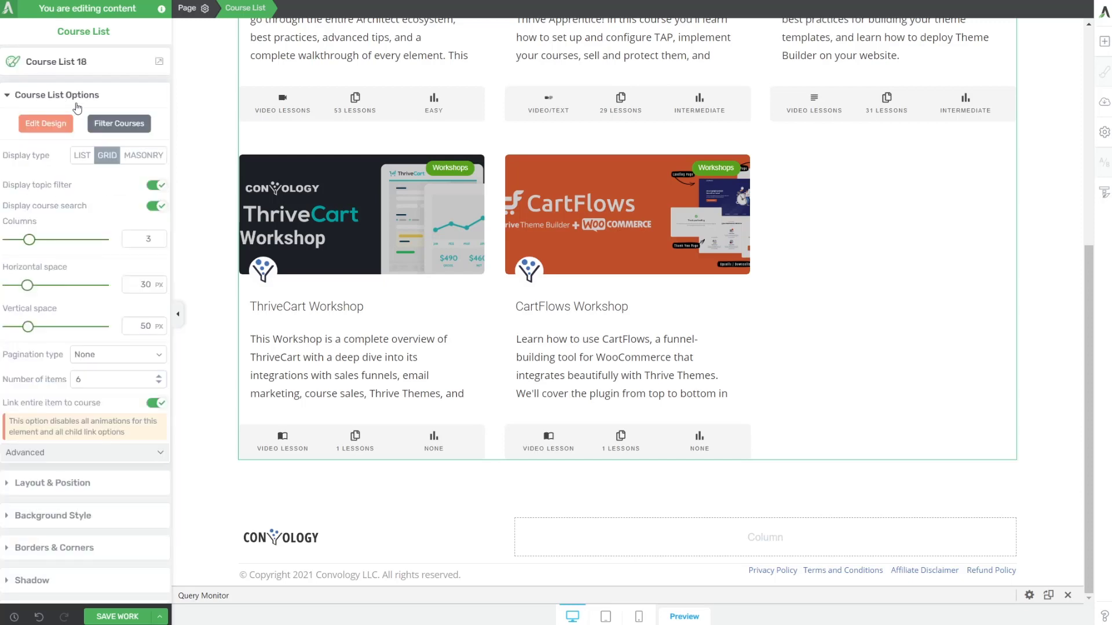
scroll(390, 262, "up", 5)
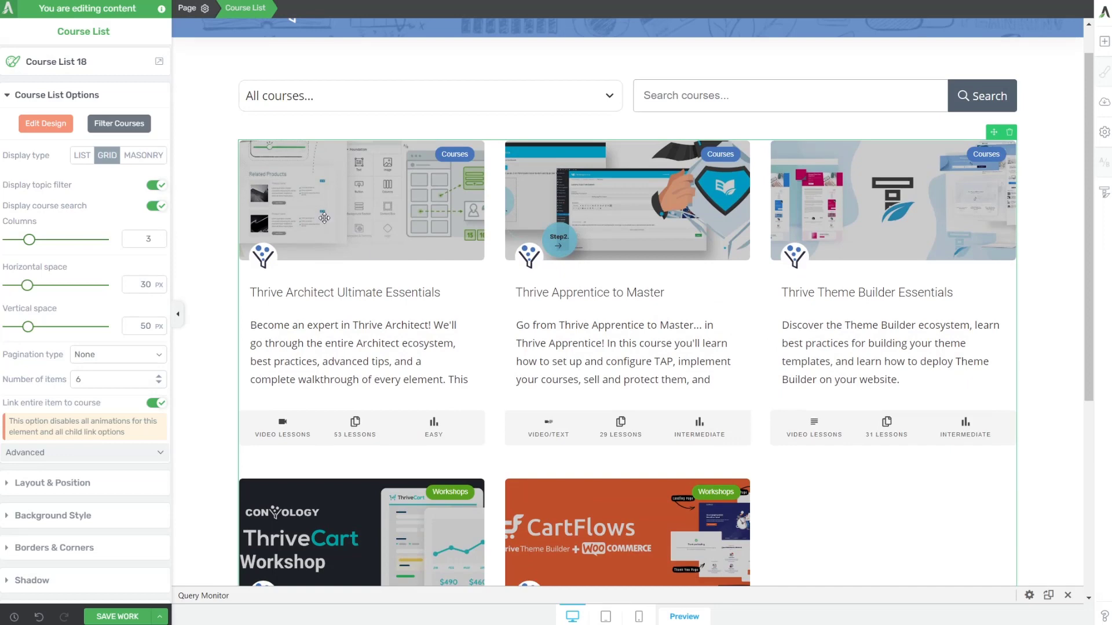
Step: Open Filter Courses and check the Course selection, Author(s) and Topics choices without selecting
left_click(126, 128)
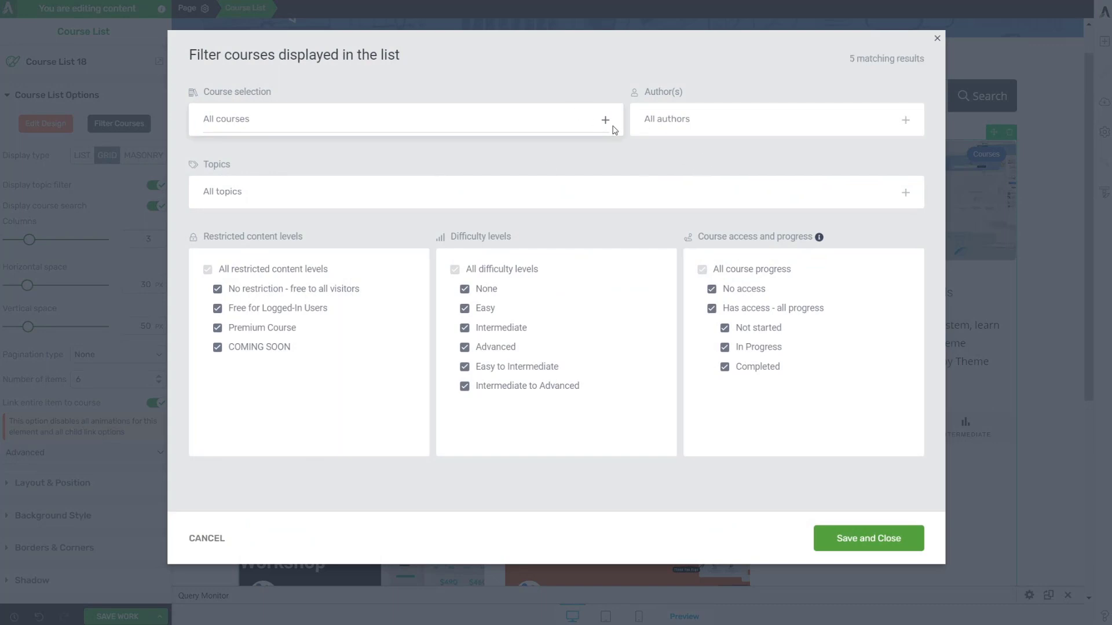
left_click(226, 119)
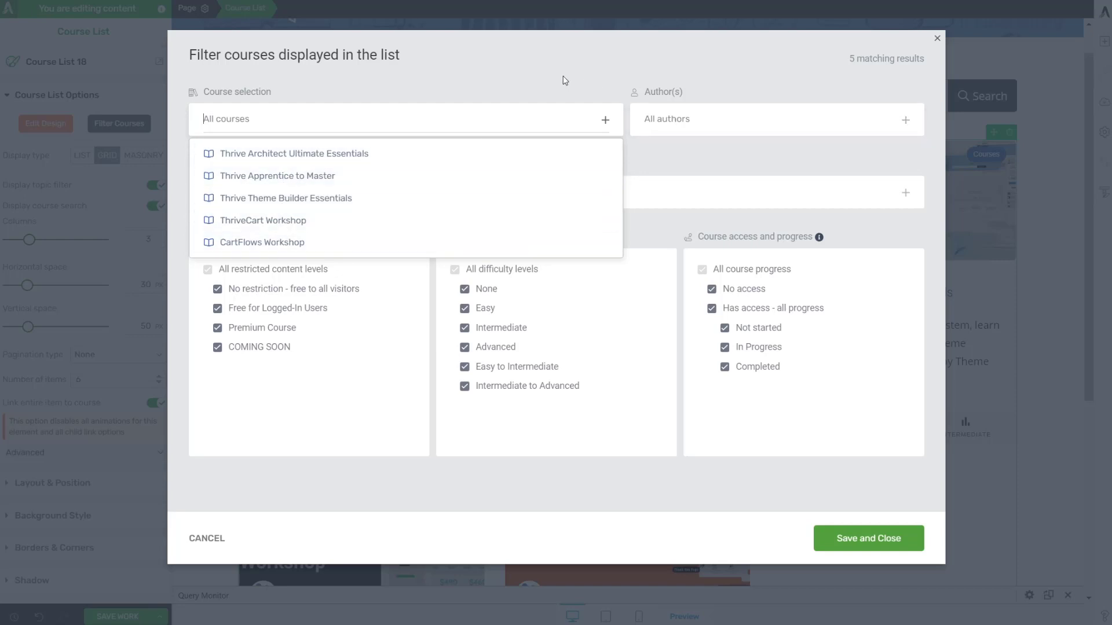
left_click(555, 92)
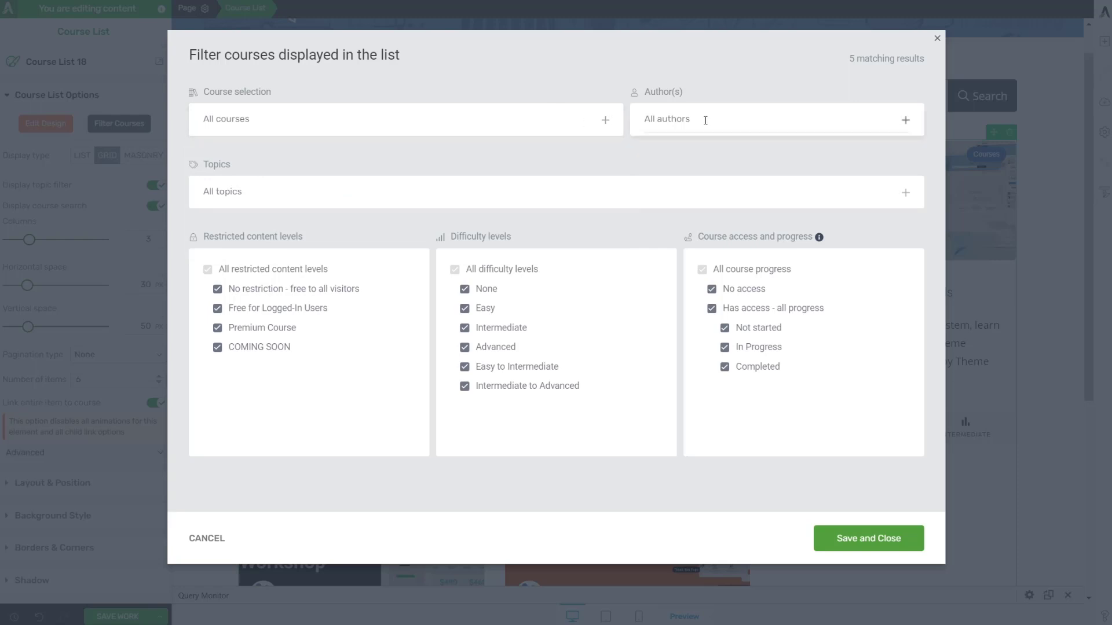
left_click(902, 118)
left_click(697, 78)
left_click(242, 193)
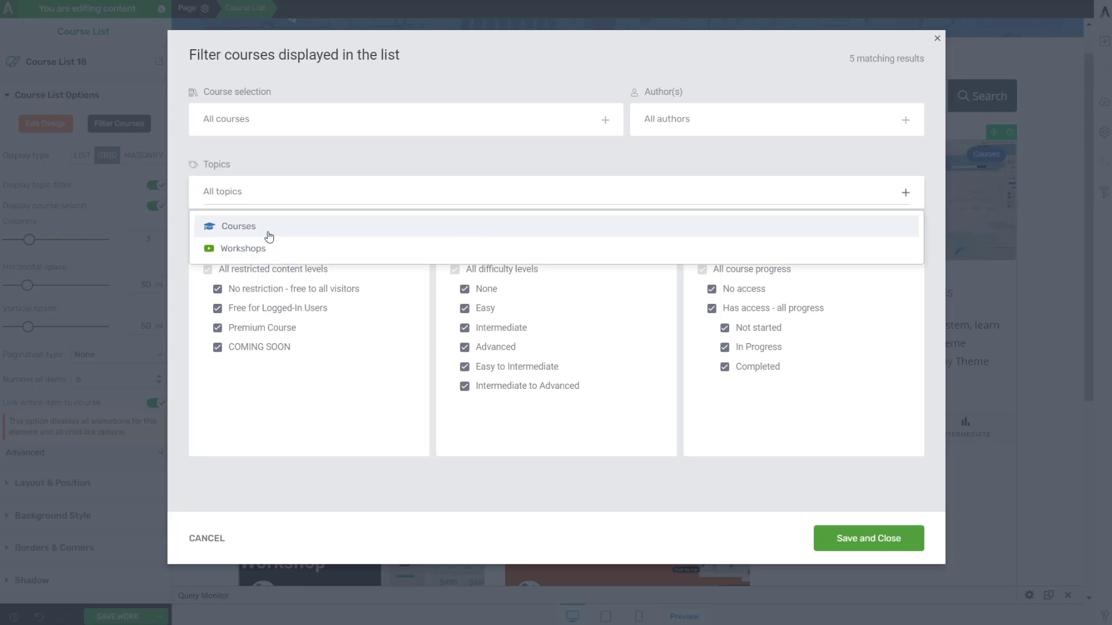
left_click(280, 164)
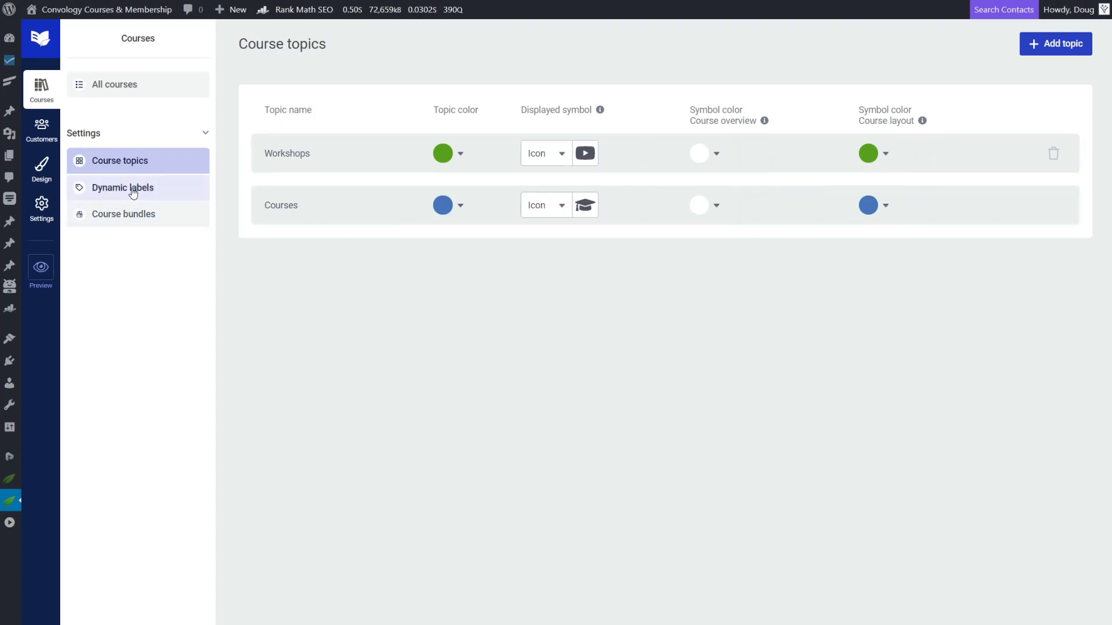
Step: Open the Dynamic labels settings in Thrive Apprentice
left_click(134, 188)
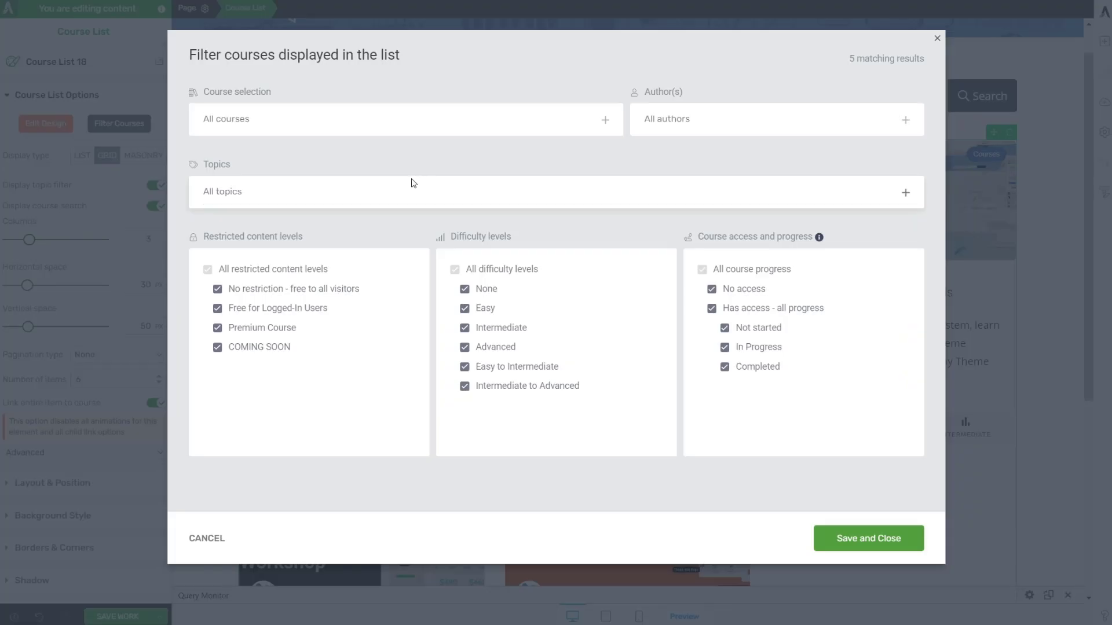
Step: Uncheck 'No restriction - free to all visitors' and 'Free for Logged-In Users' restricted content levels
left_click(249, 293)
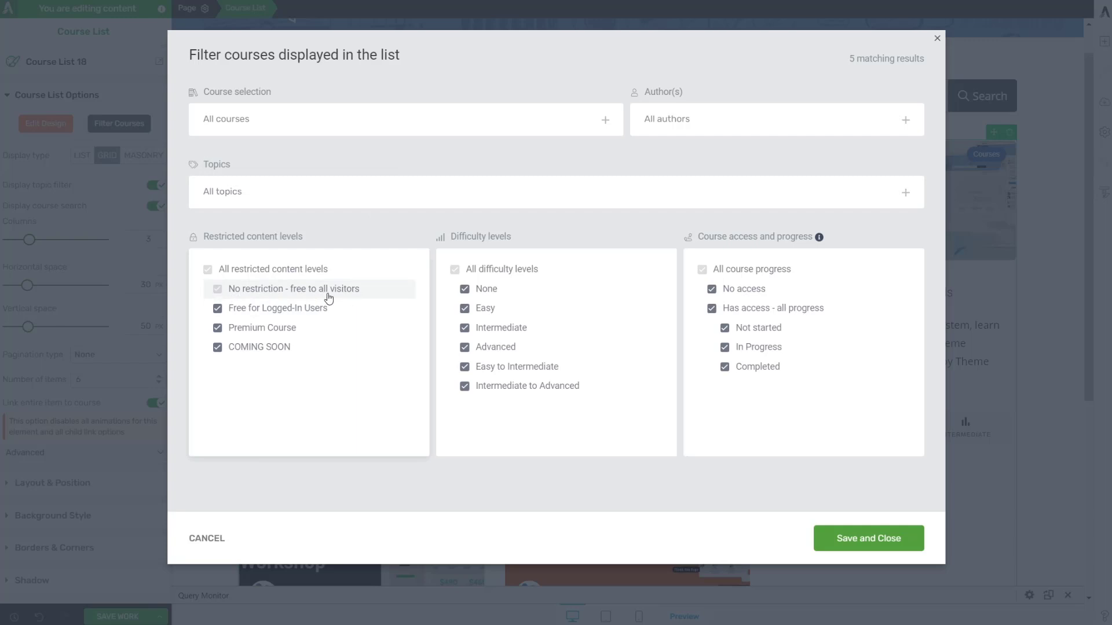
left_click(217, 290)
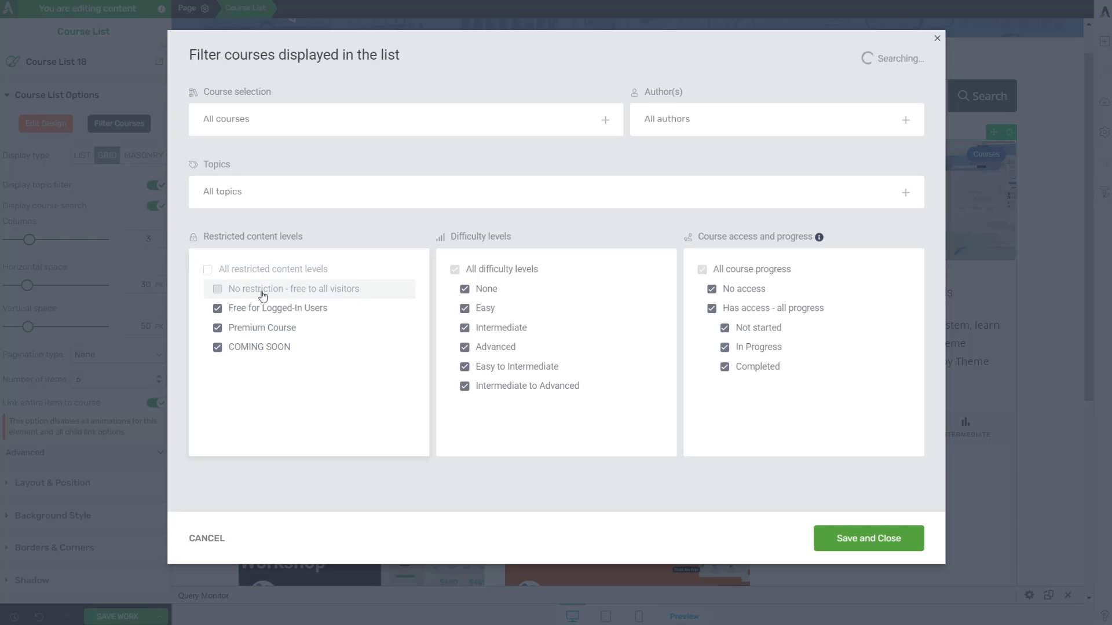
left_click(231, 312)
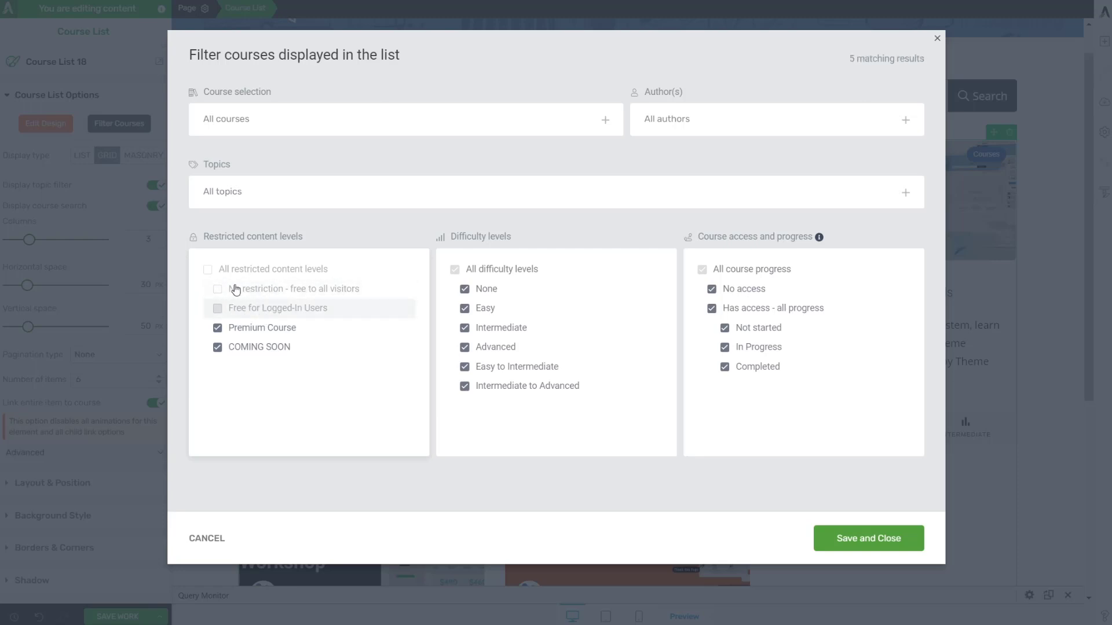
left_click(264, 328)
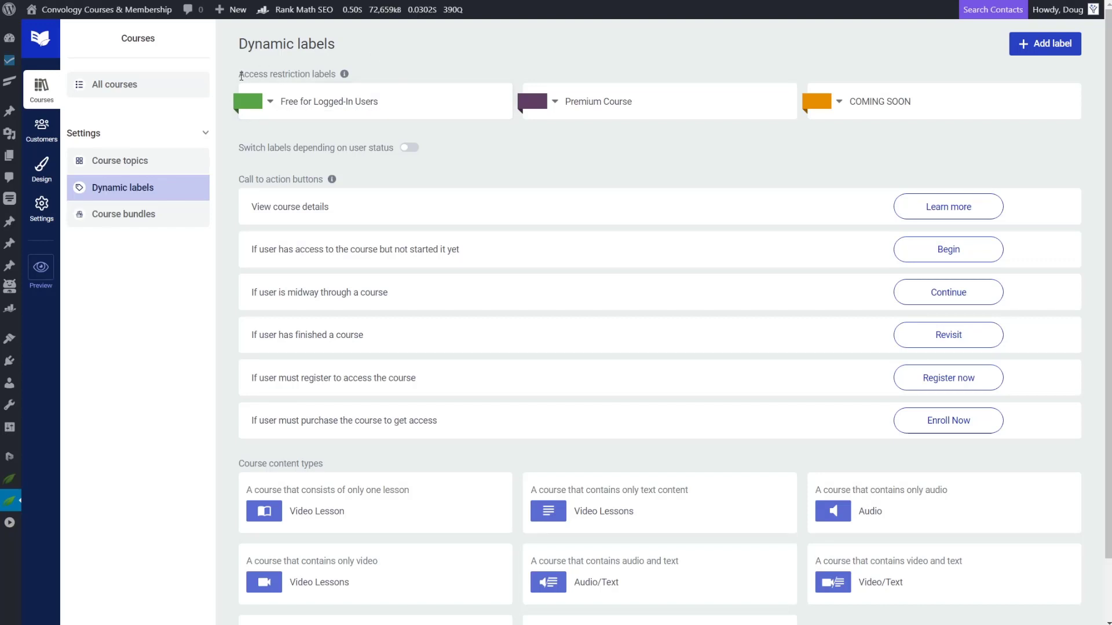
Step: Review the Access restriction labels heading and its info tooltip on Dynamic labels
left_click_drag(241, 75, 283, 74)
left_click(372, 64)
mouse_move(346, 77)
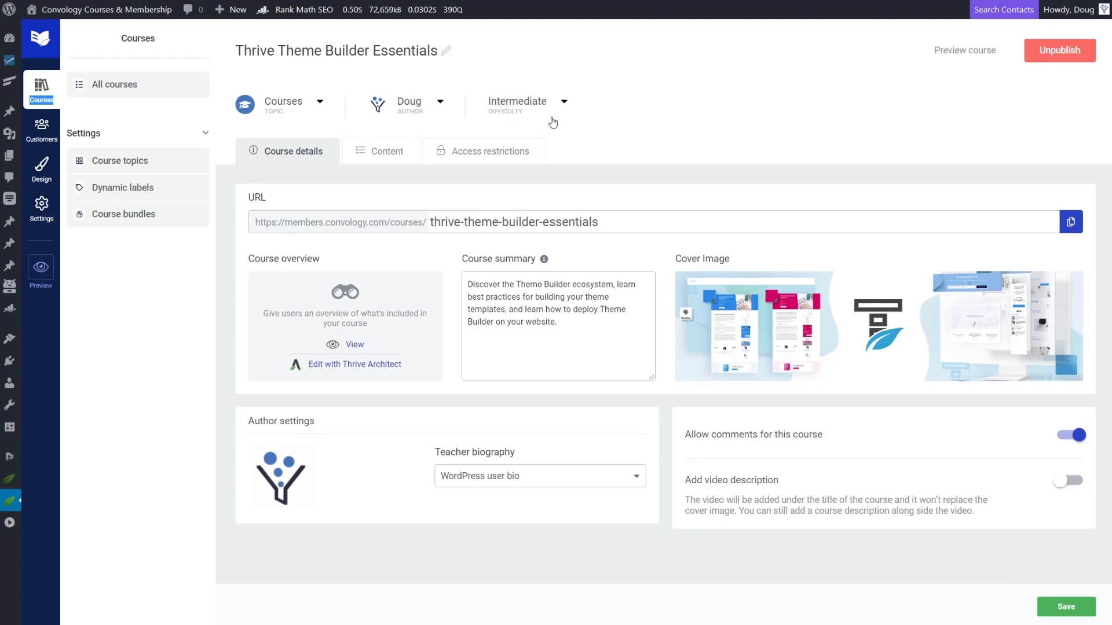
Step: List the difficulty levels available in the course's Intermediate difficulty dropdown
left_click(564, 101)
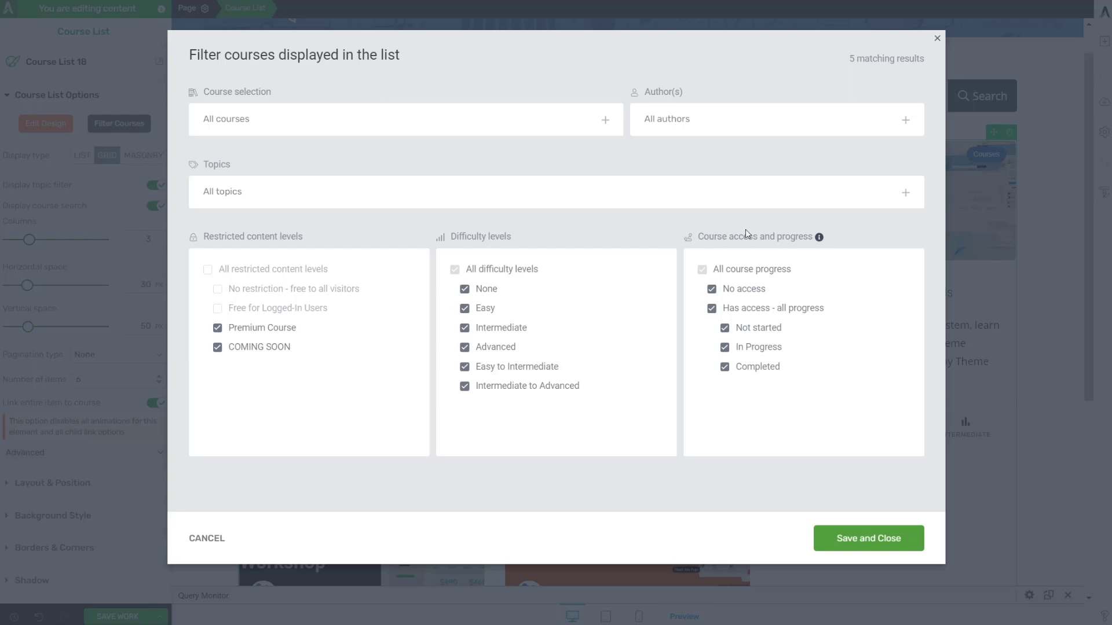
left_click(747, 291)
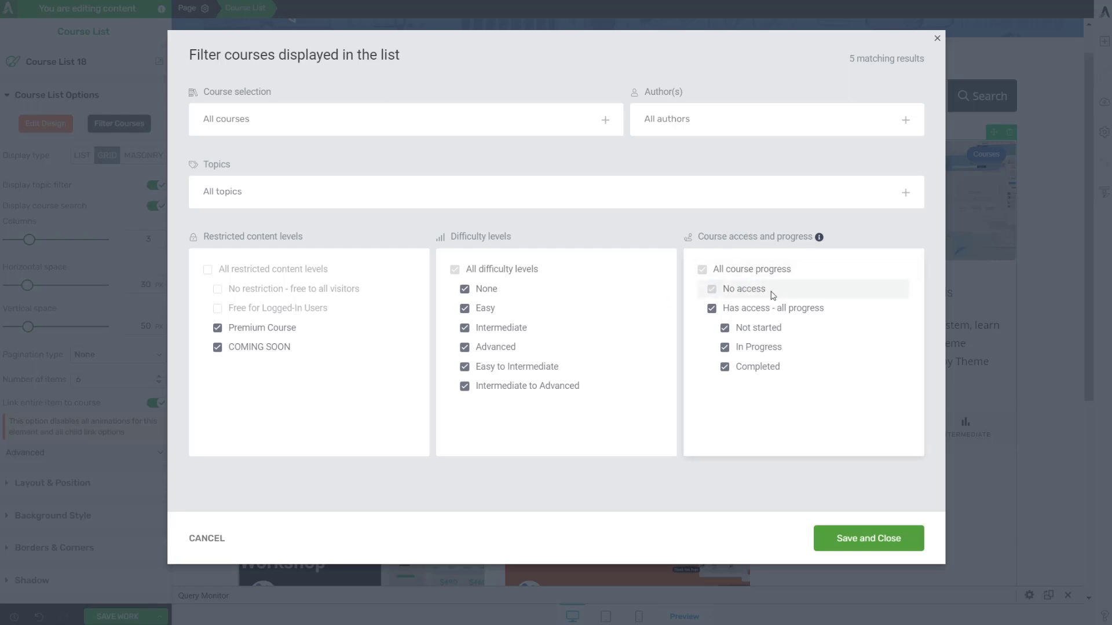
left_click(710, 292)
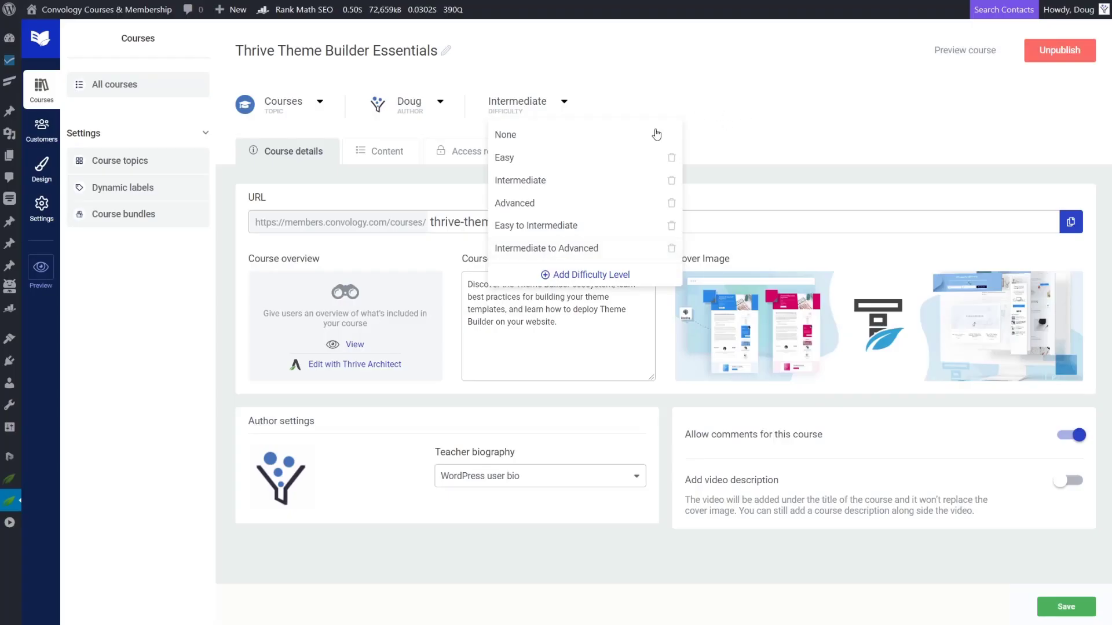
Step: Expand the WishList Membership rule under Access restrictions and scroll through its membership checkboxes
left_click(458, 151)
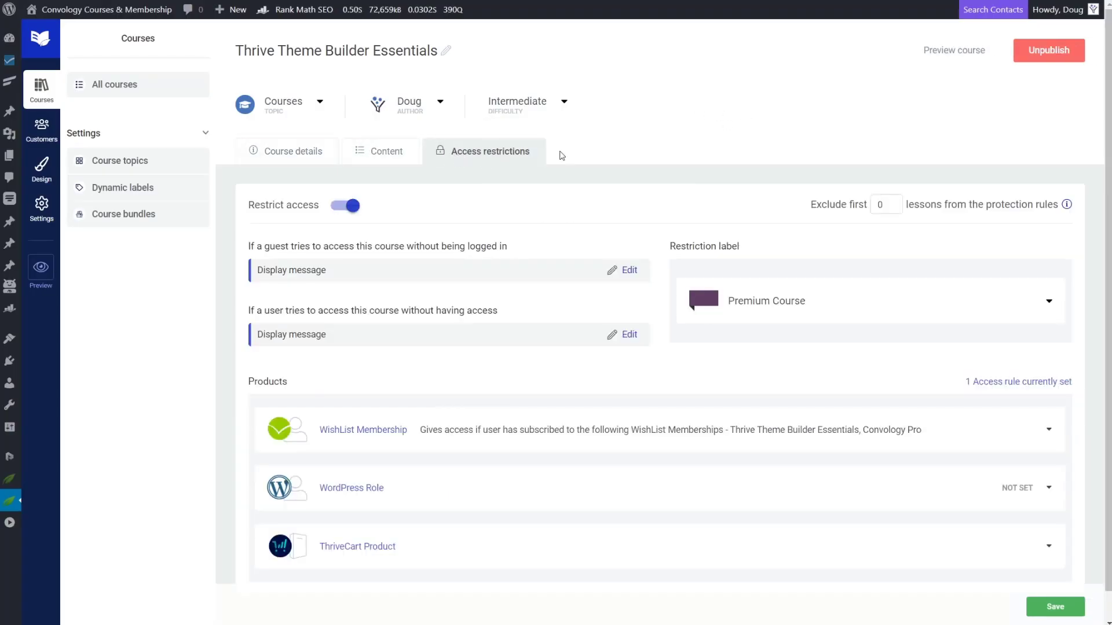
scroll(474, 405, "down", 1)
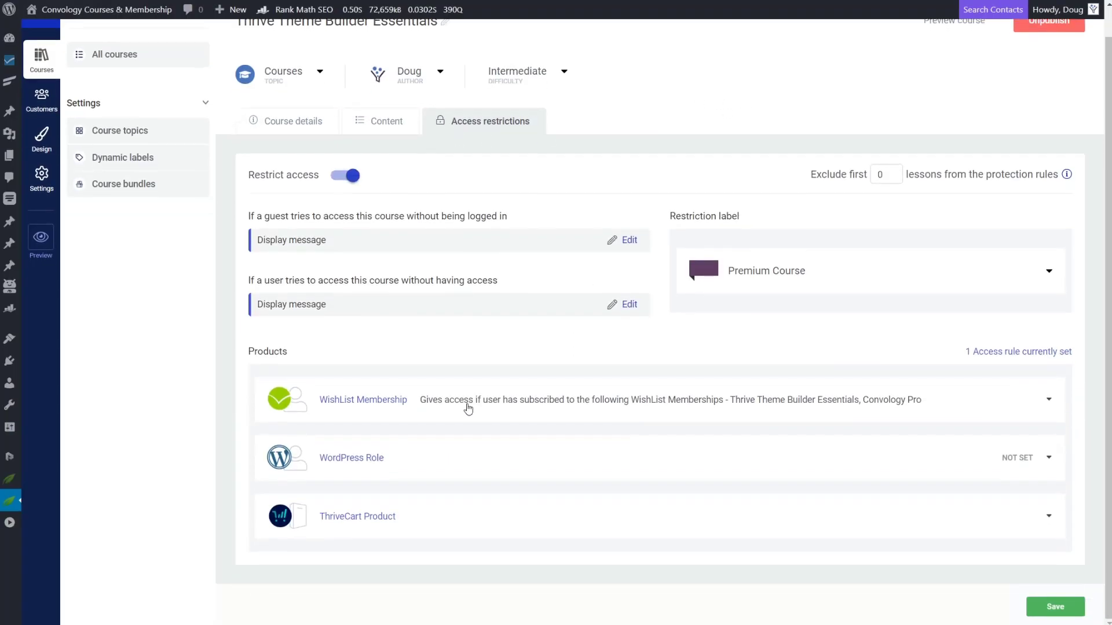
left_click(474, 409)
scroll(521, 399, "down", 2)
scroll(531, 358, "down", 1)
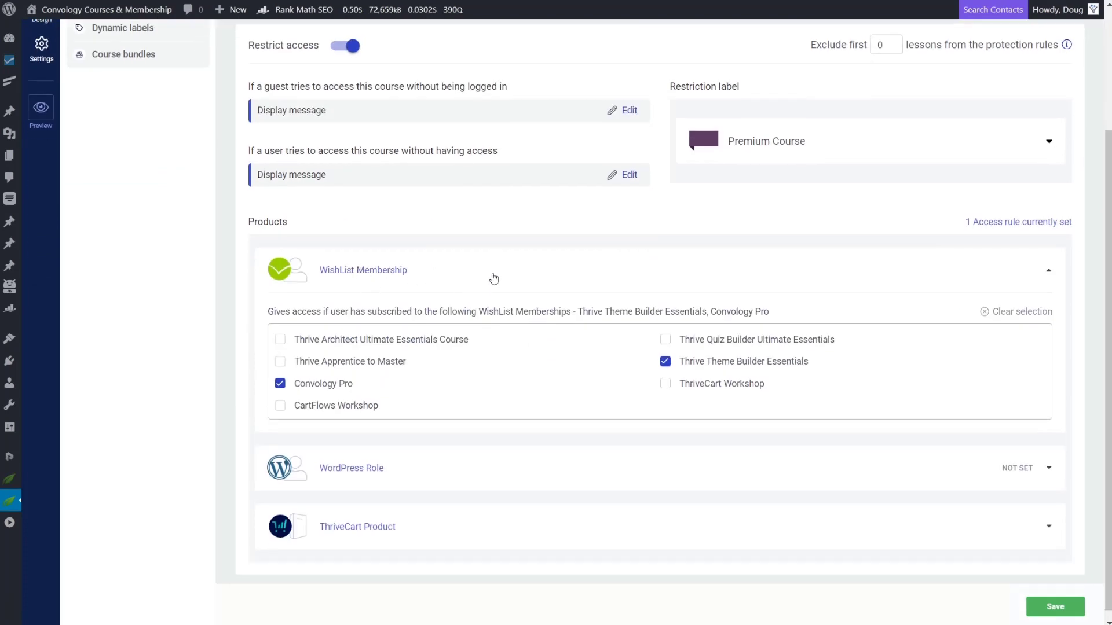
scroll(389, 231, "up", 3)
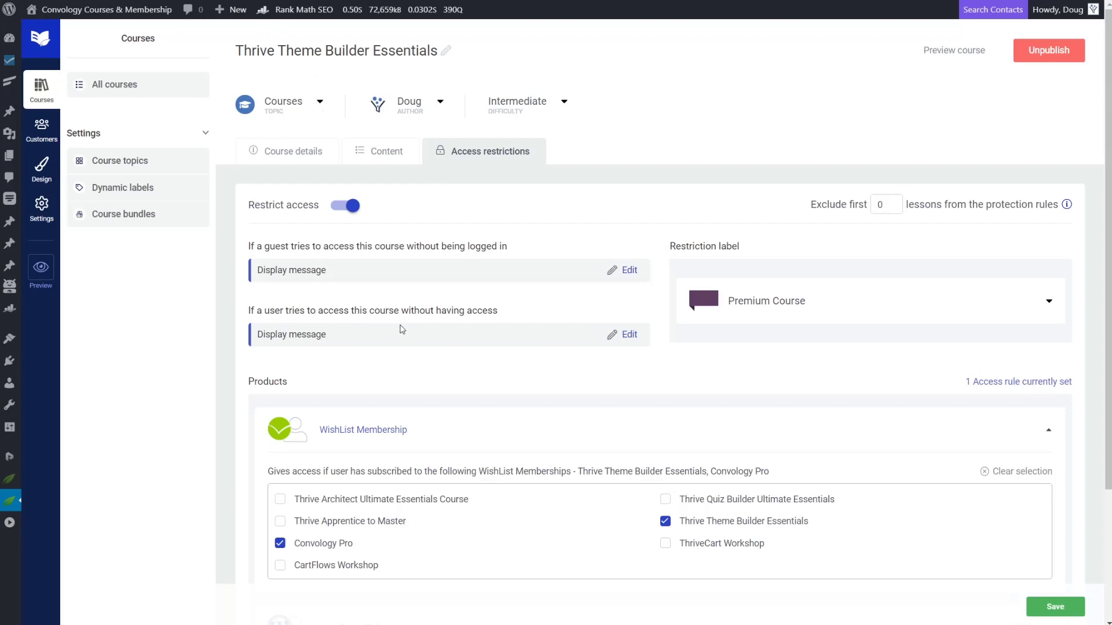
scroll(324, 116, "down", 3)
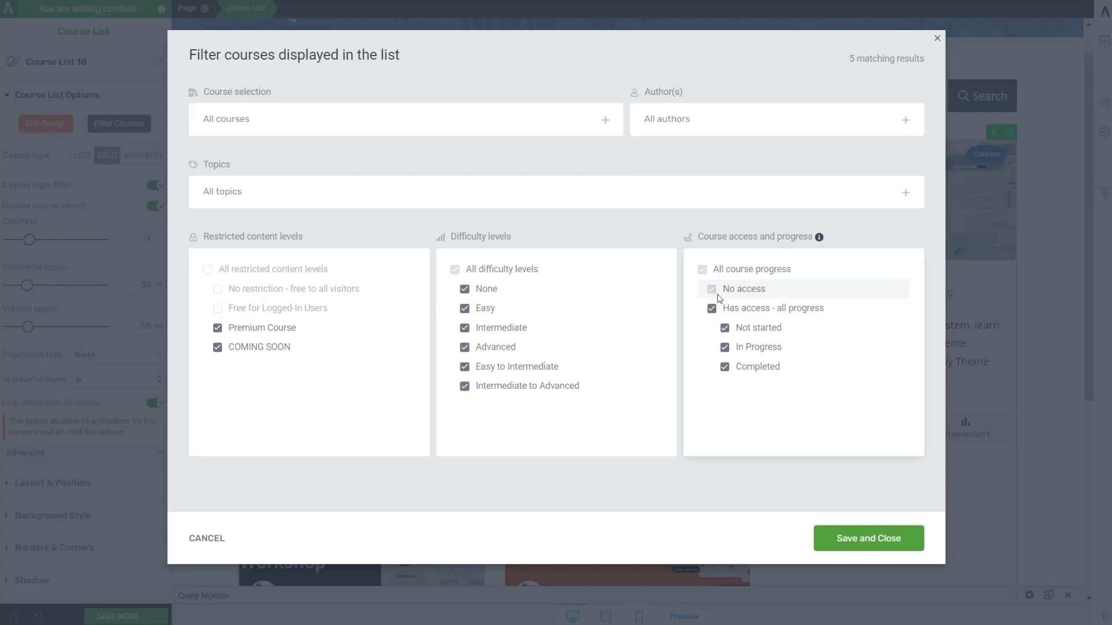
Step: Filter courses to exclude 'No access' and include Completed, then save the filter
left_click(712, 293)
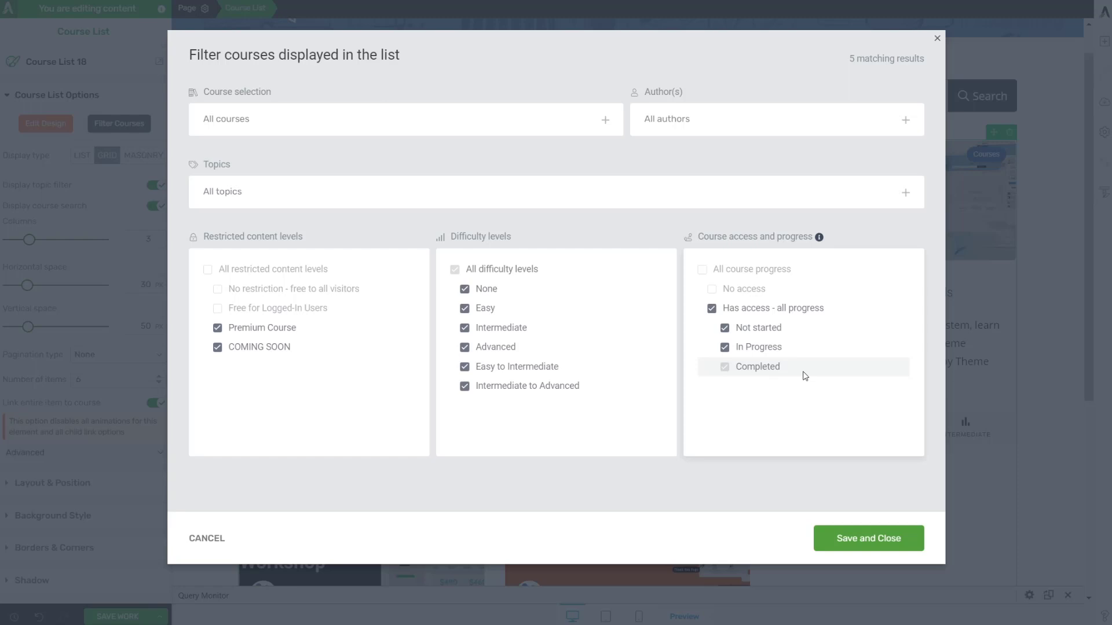
left_click(793, 374)
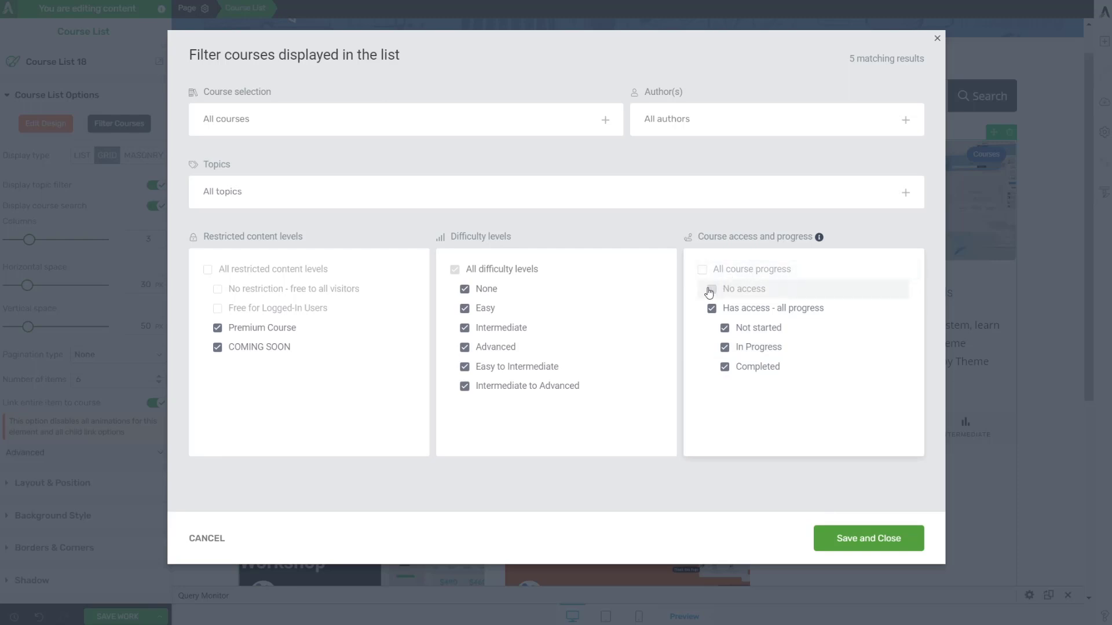
left_click(857, 539)
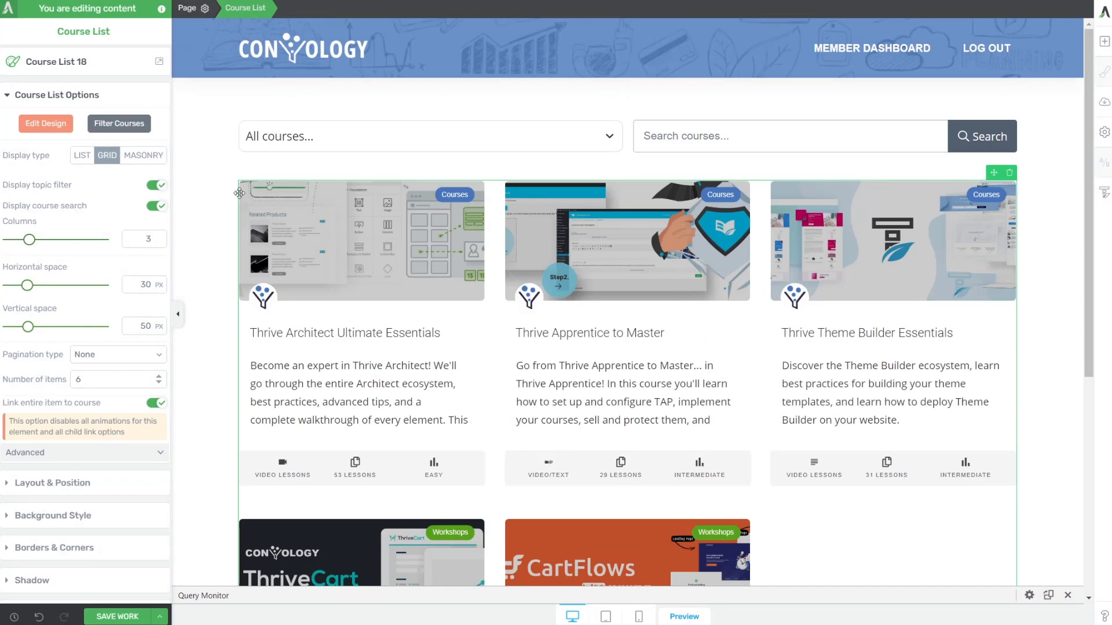
Step: Start editing the course card design and enlarge the course titles to 24 px
left_click(46, 123)
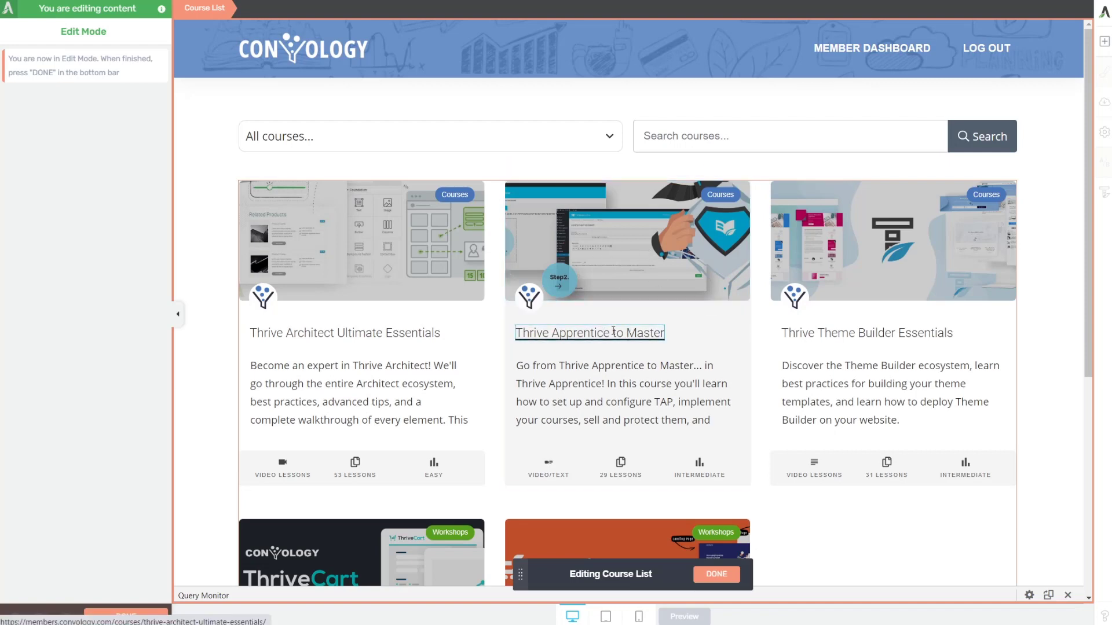
left_click(612, 331)
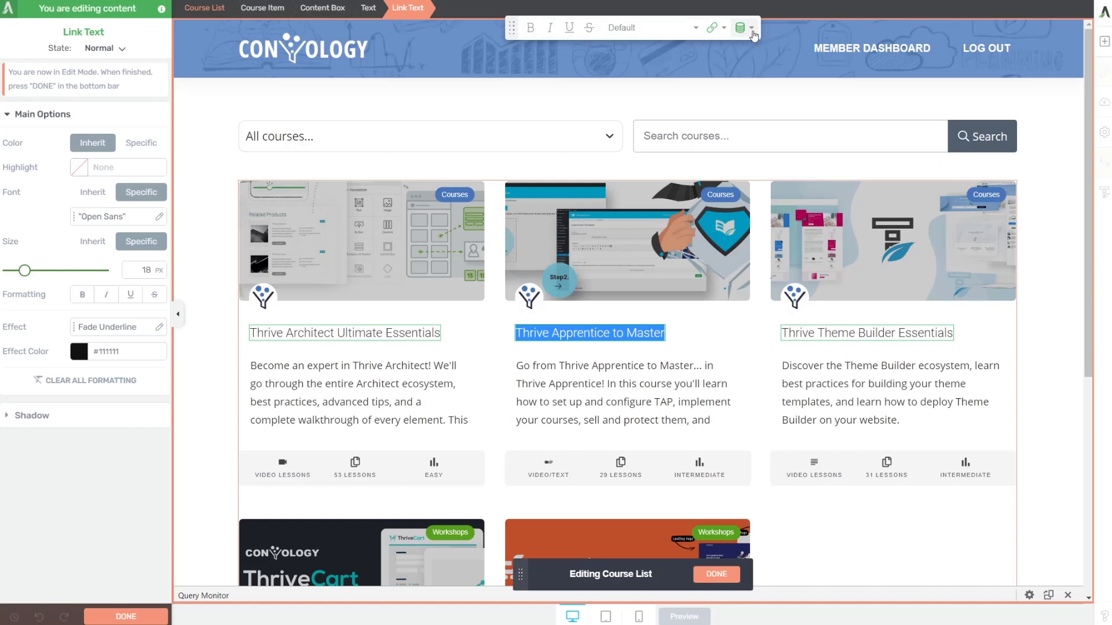
left_click(752, 29)
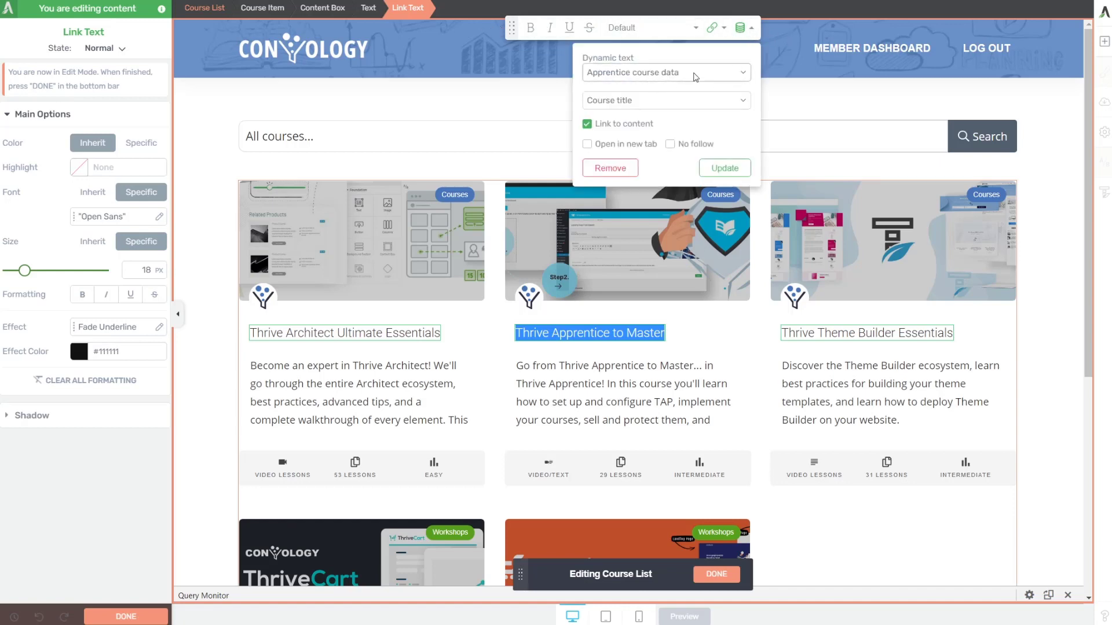
left_click(752, 28)
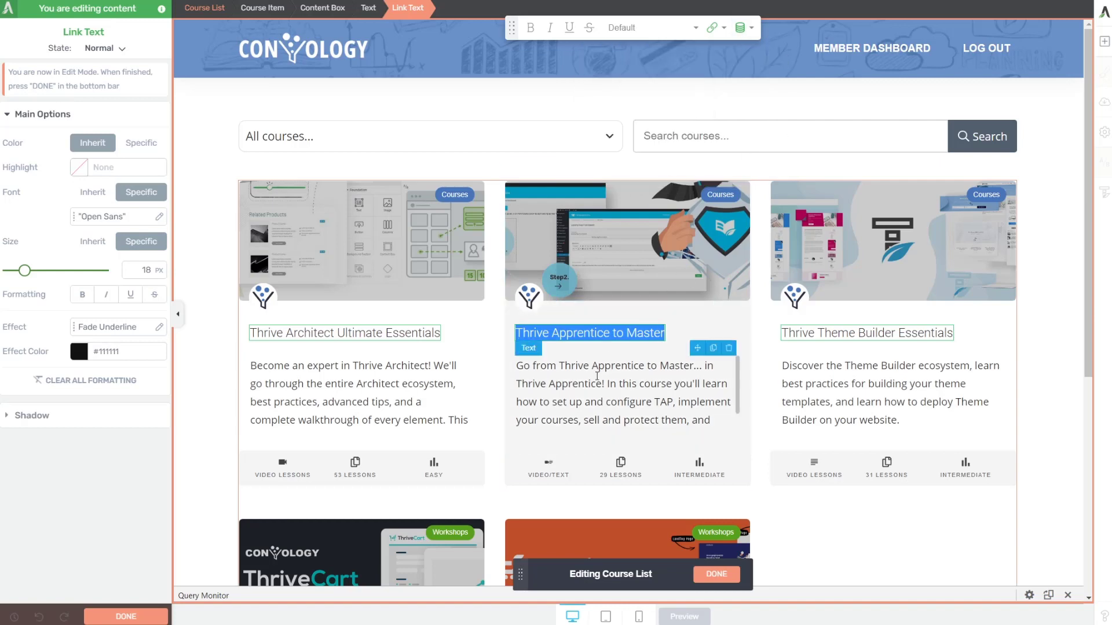
left_click_drag(25, 271, 32, 276)
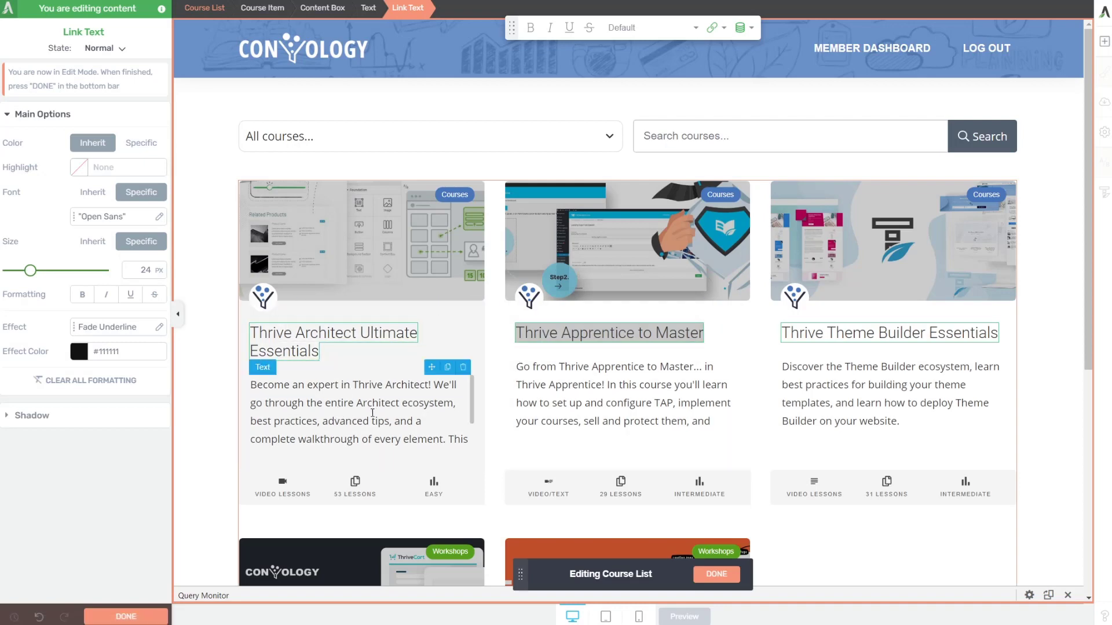
Step: Keep the course description font size at 16 px
left_click(323, 413)
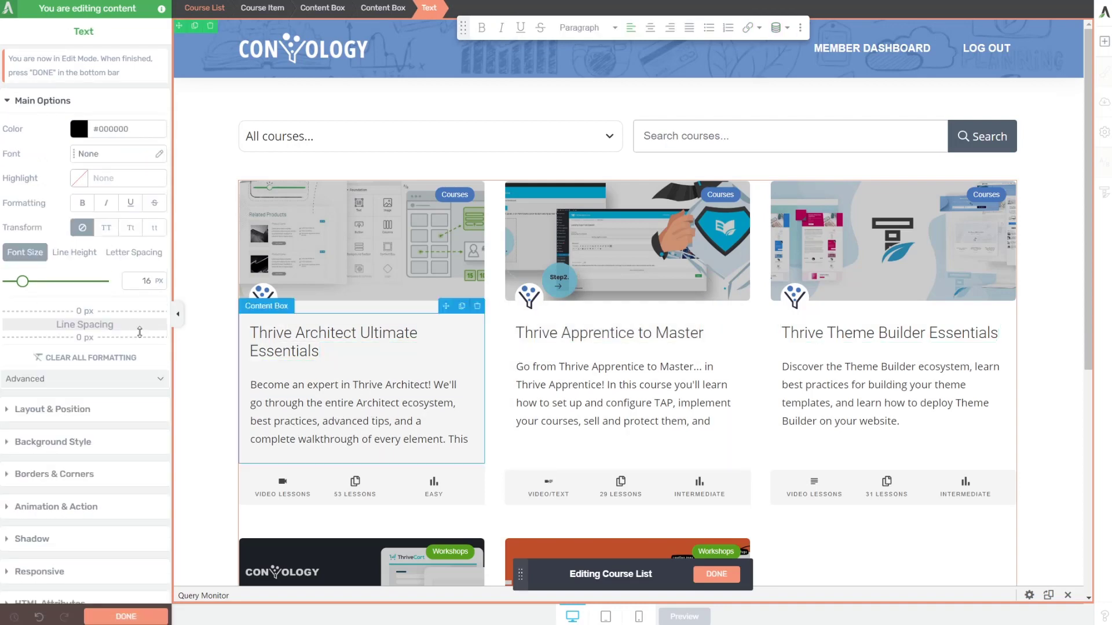
mouse_move(23, 282)
left_mouse_down()
mouse_move(37, 285)
mouse_move(25, 293)
left_mouse_up()
key("Left")
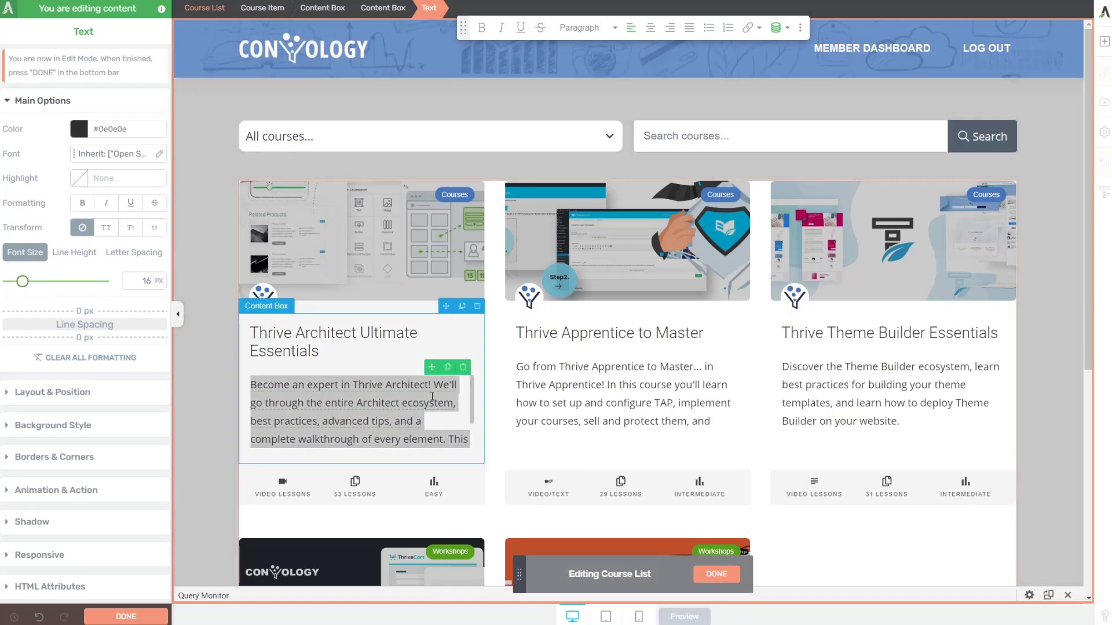
scroll(261, 348, "down", 3)
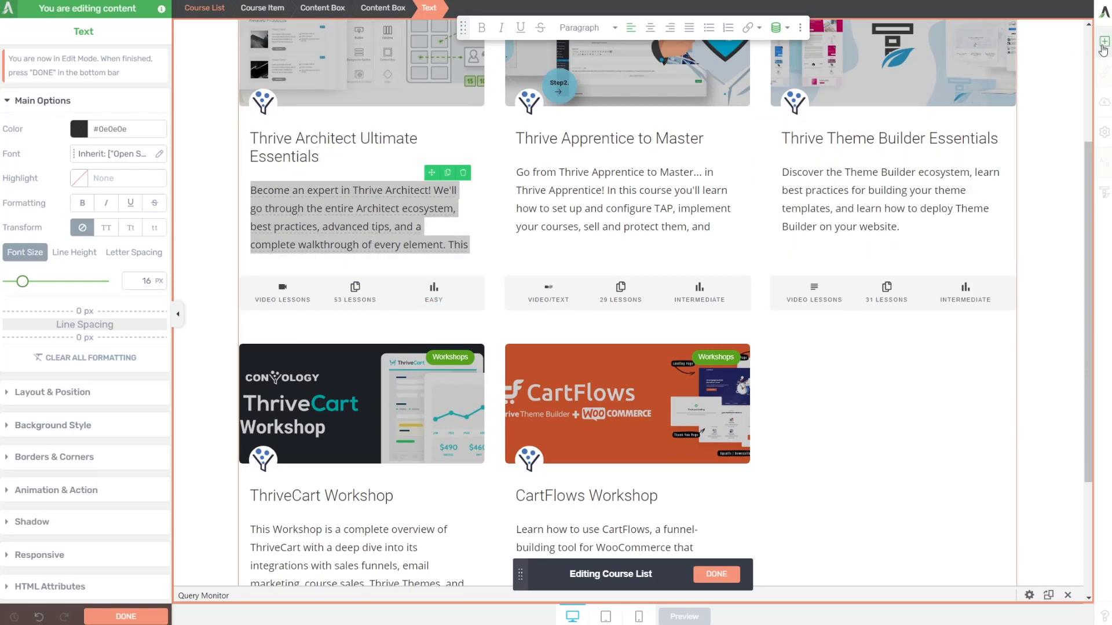
scroll(1005, 81, "up", 3)
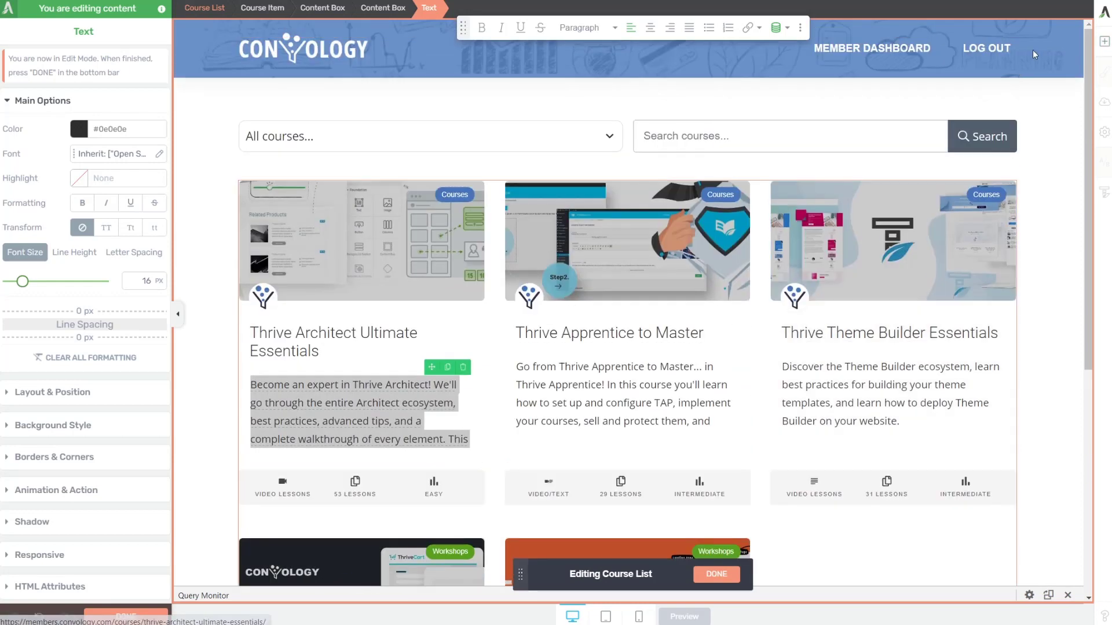
Step: Try adding an Author Image to a card, then select the first card's top Content Box
left_click(1104, 41)
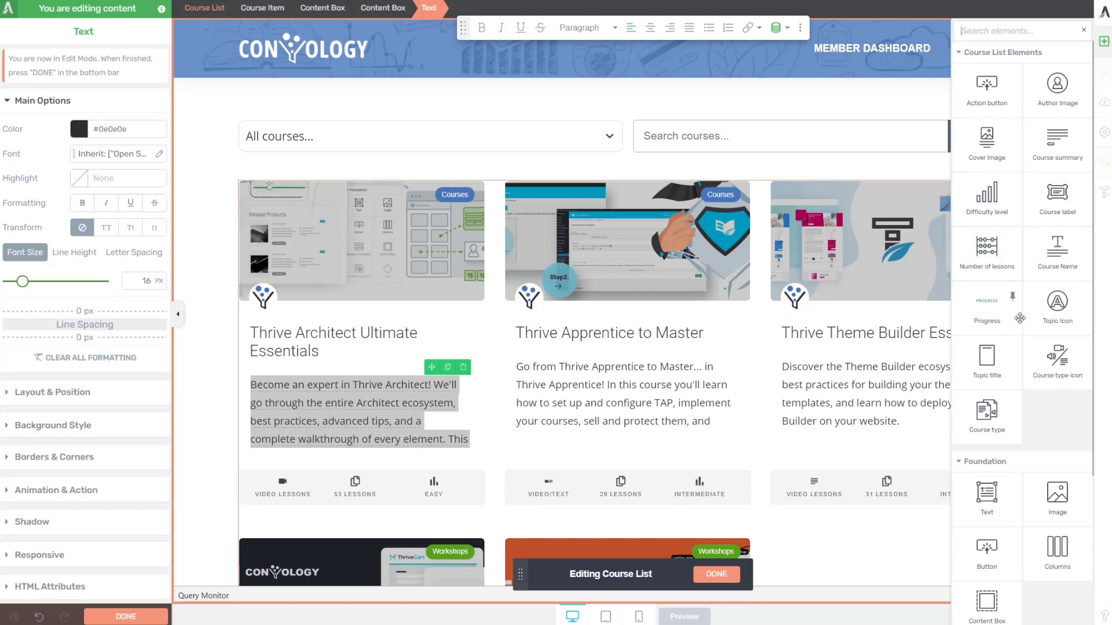
left_click(489, 438)
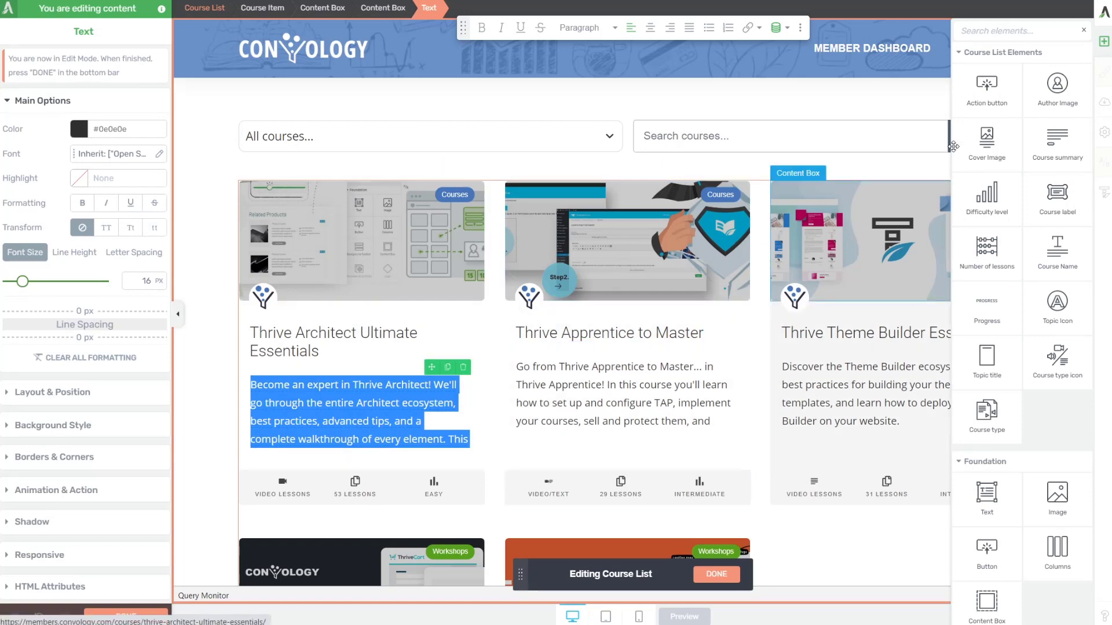
left_click_drag(1052, 104, 536, 307)
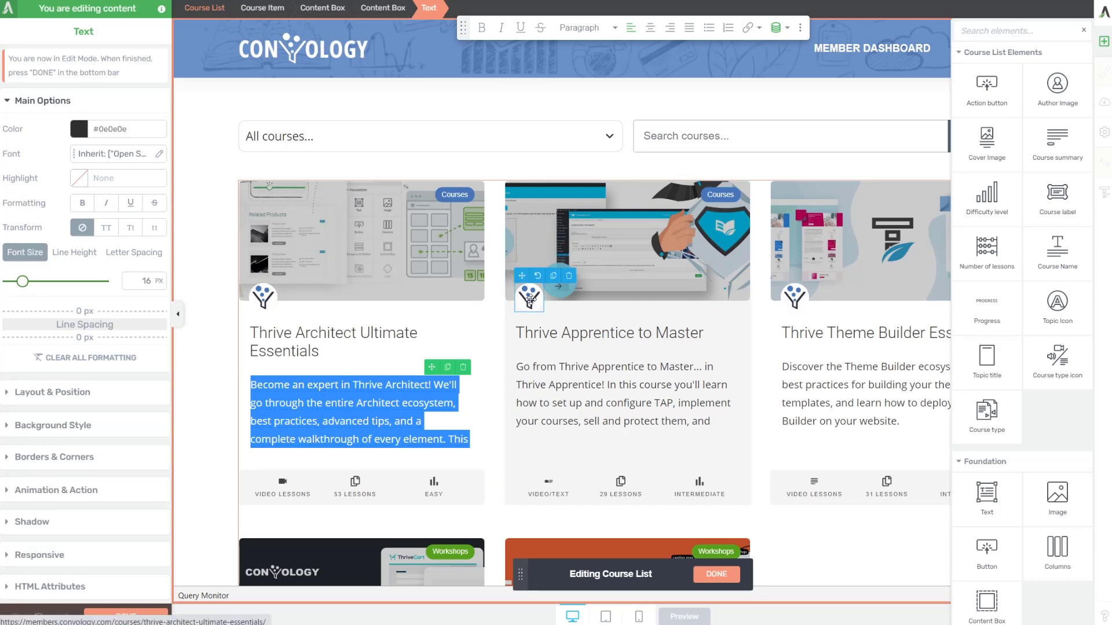
left_click(262, 298)
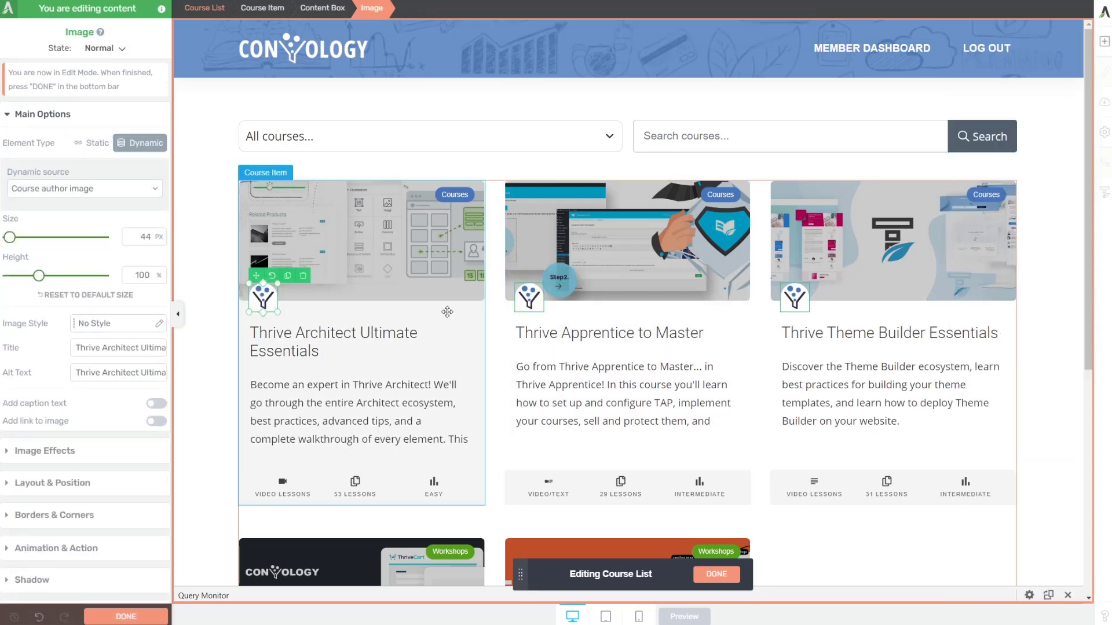
left_click(1104, 41)
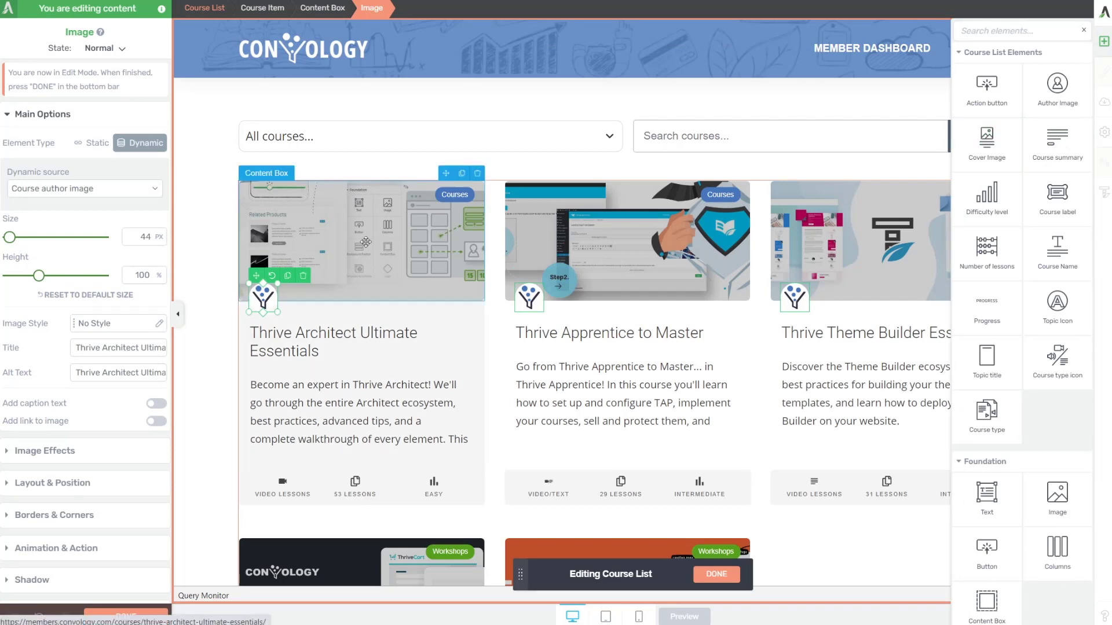
left_click(345, 210)
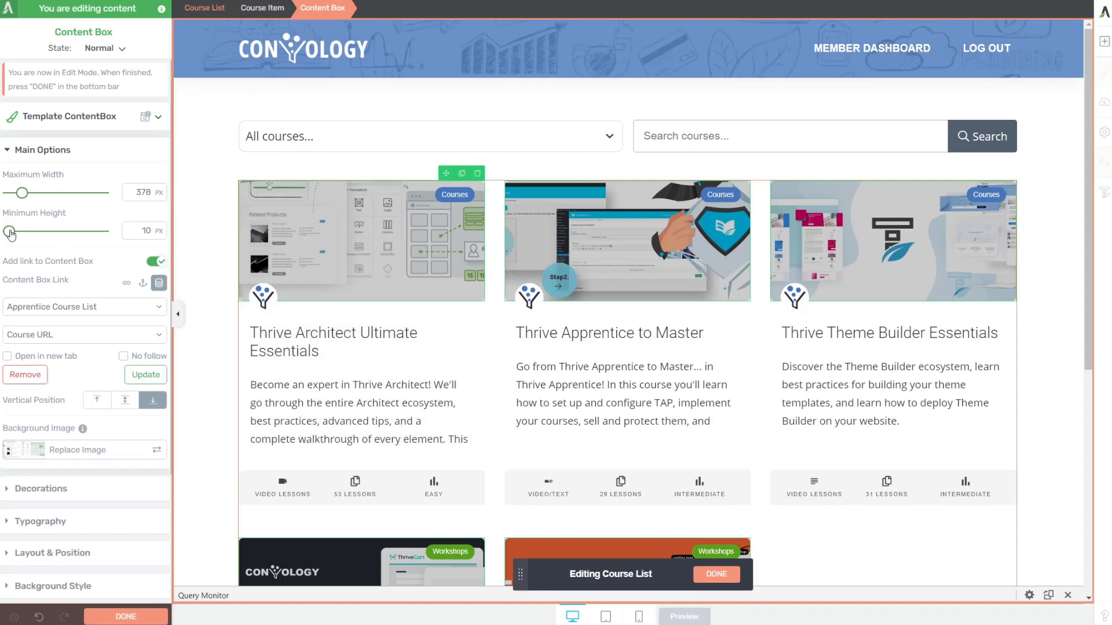
Step: Raise the top box's minimum height to 132 px and keep its Course cover image background
mouse_move(9, 231)
left_mouse_down()
mouse_move(43, 235)
mouse_move(26, 248)
mouse_move(52, 246)
mouse_move(21, 250)
left_mouse_up()
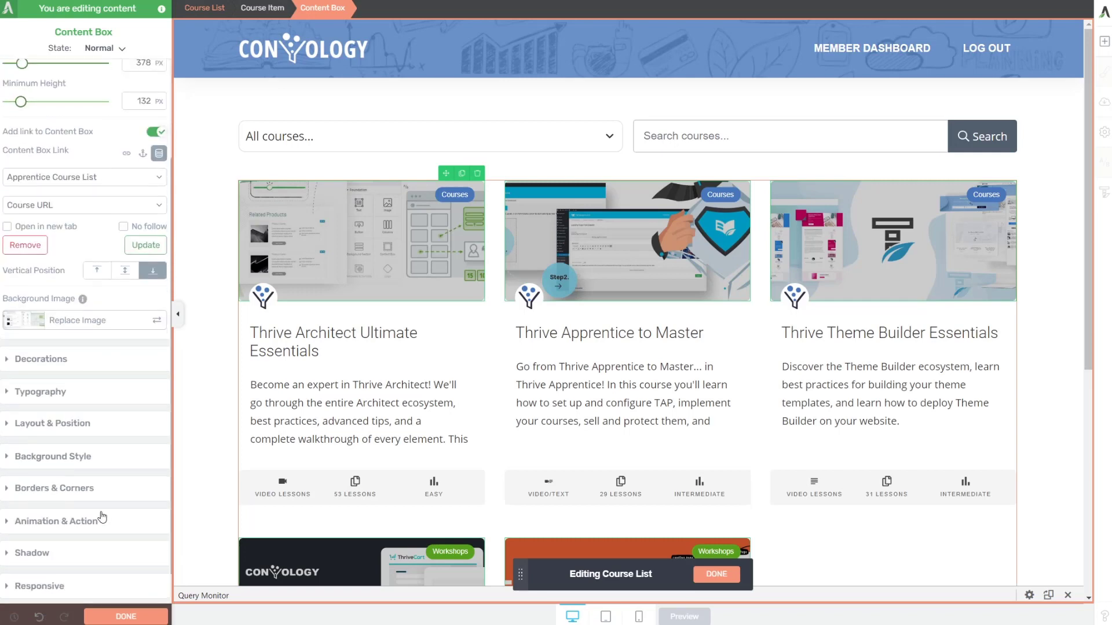
left_click(66, 458)
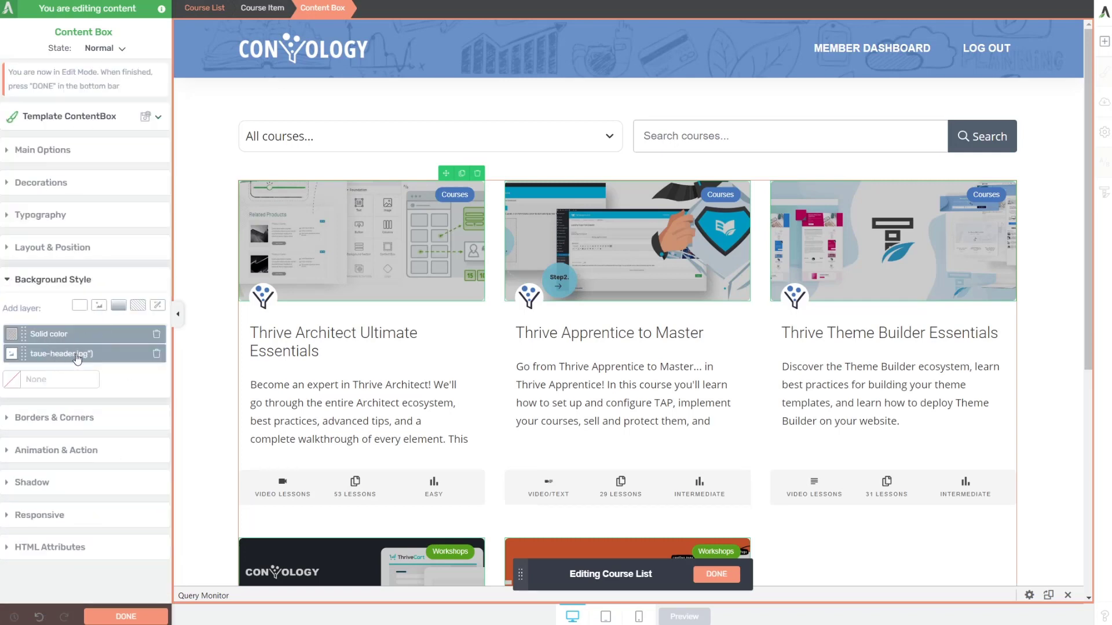
left_click(70, 356)
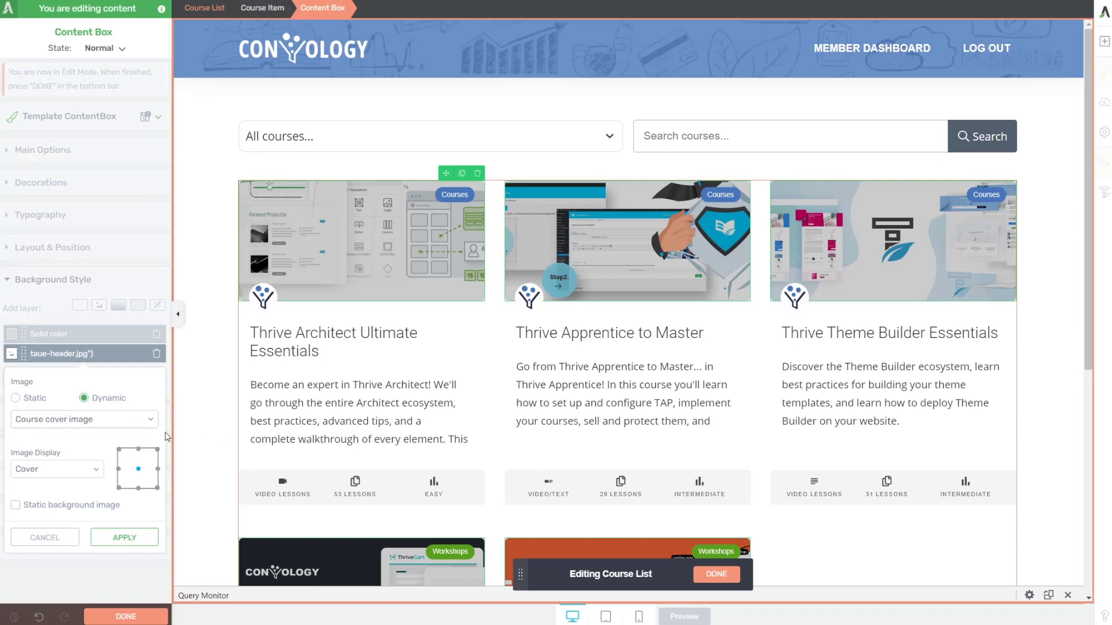
left_click(128, 432)
left_click(65, 387)
Step: Delete the extra cover image element sitting above each card's main image
left_click(1105, 42)
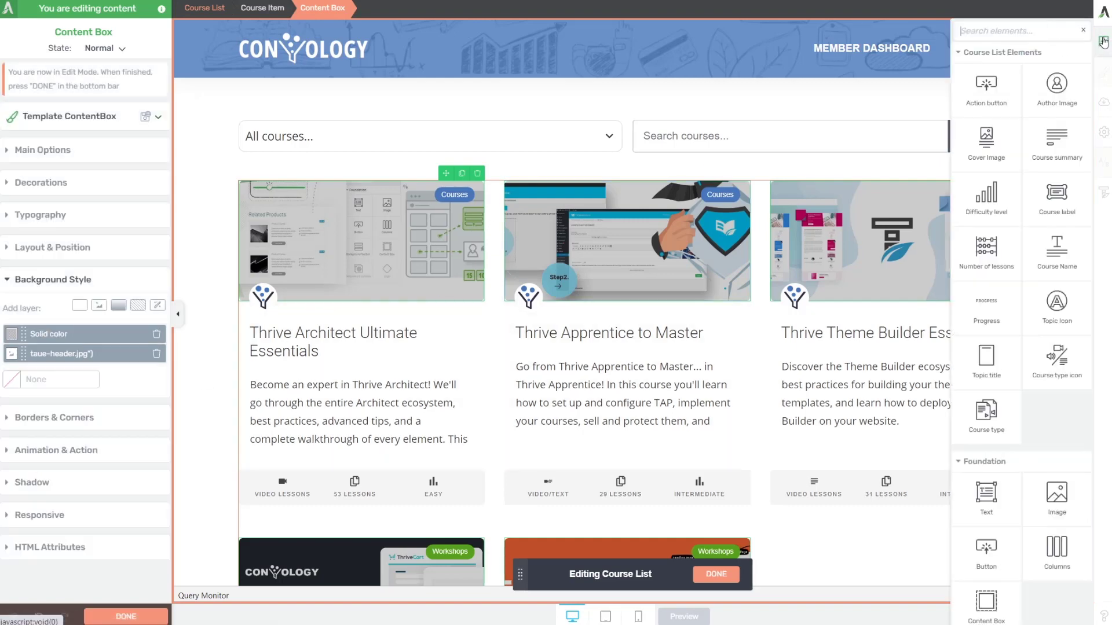
mouse_move(986, 141)
left_mouse_down()
mouse_move(880, 164)
mouse_move(363, 176)
mouse_move(355, 191)
mouse_move(352, 175)
left_mouse_up()
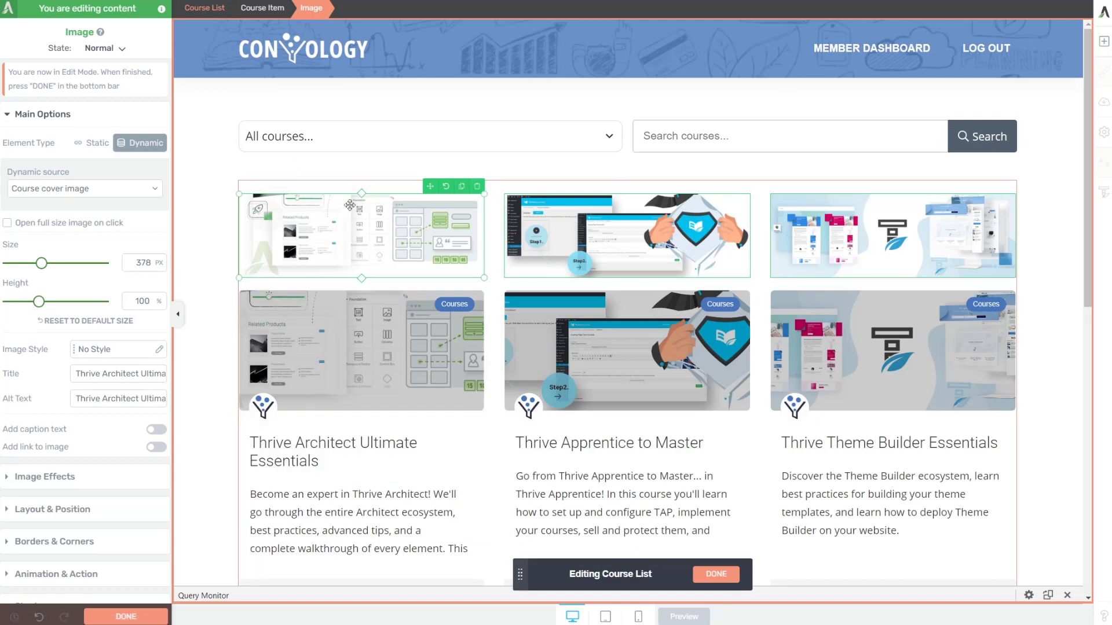
scroll(489, 207, "down", 3)
scroll(441, 134, "up", 2)
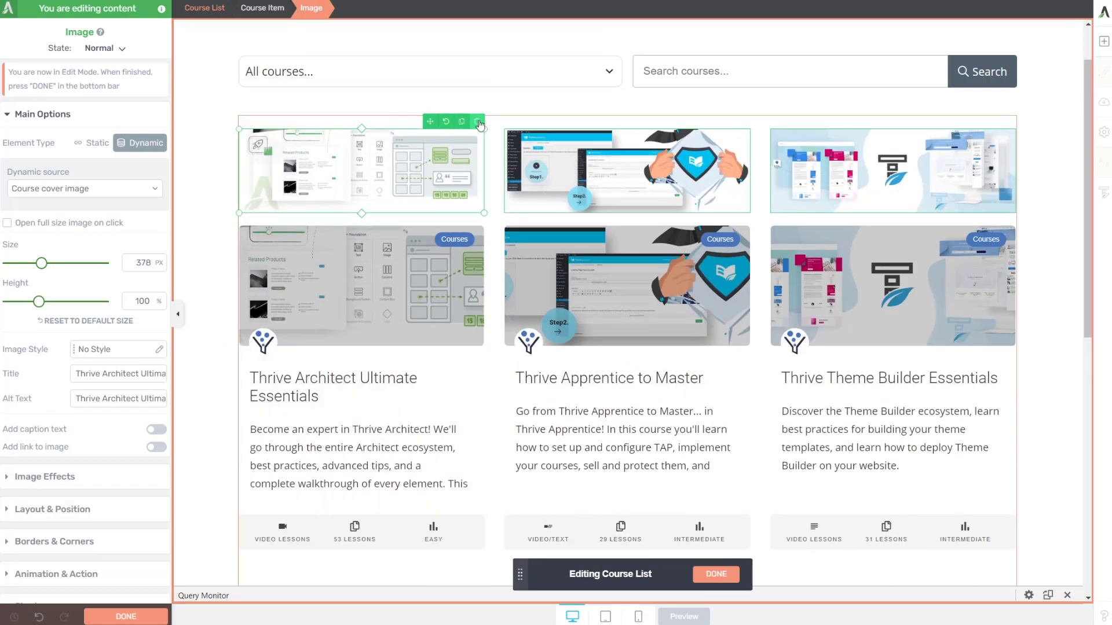
left_click(477, 122)
Step: Drag a Course label element under each card's cover image, showing 'Premium Course'
left_click(1100, 49)
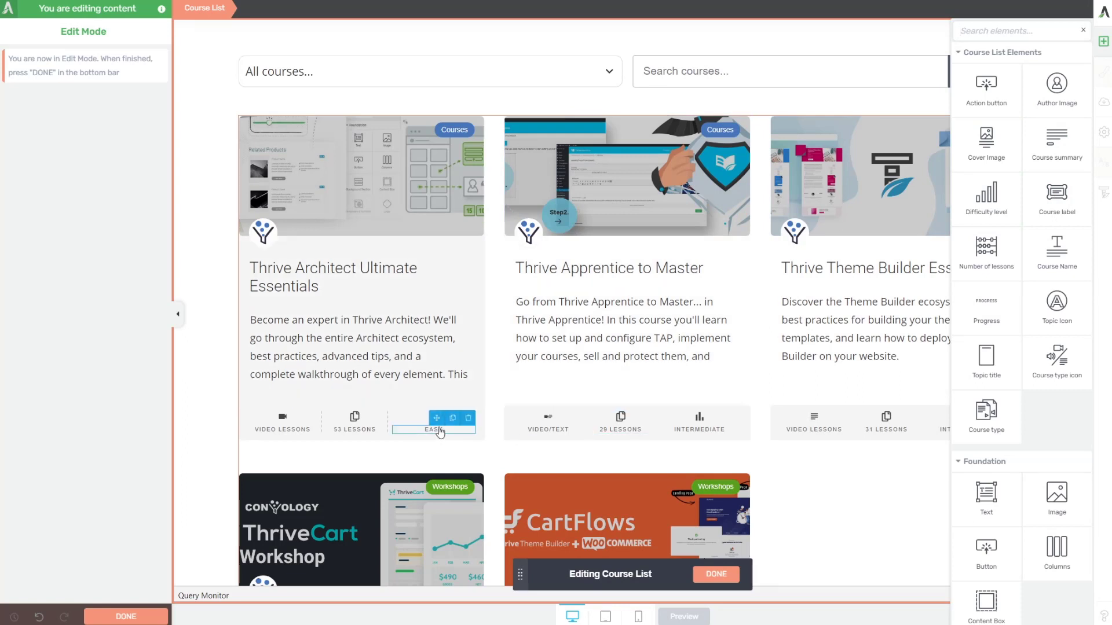
double_click(433, 430)
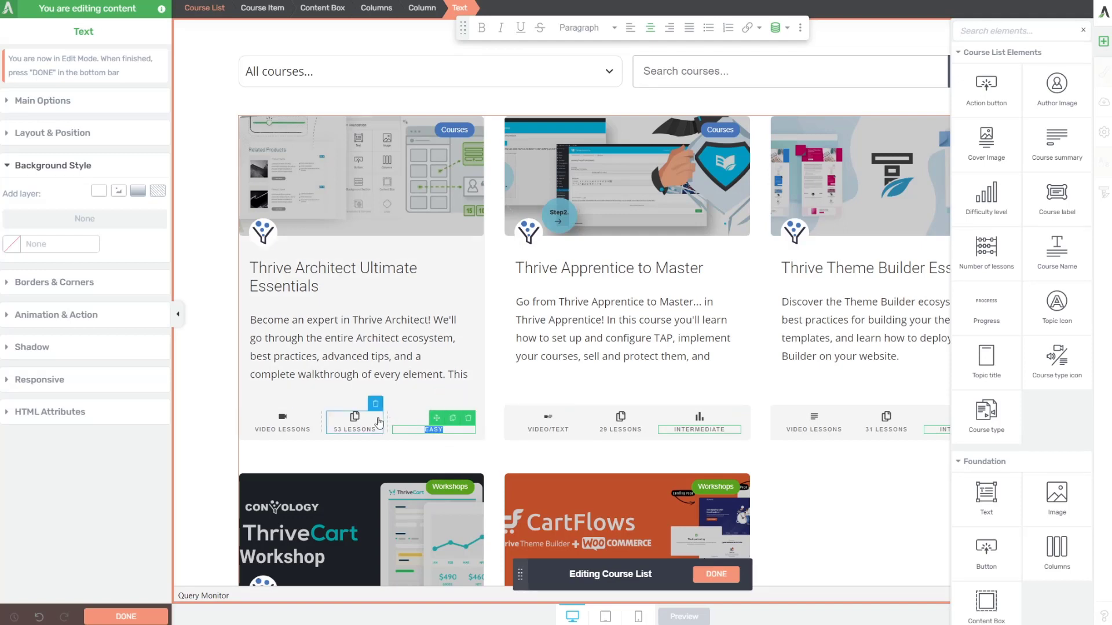
left_click(435, 418)
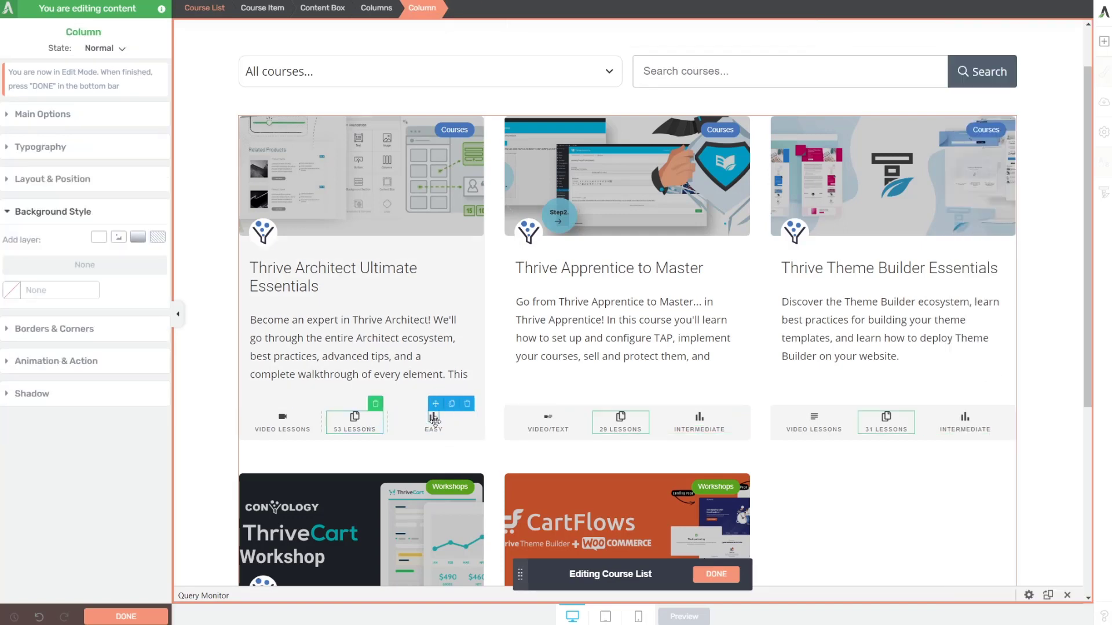
left_click(1104, 41)
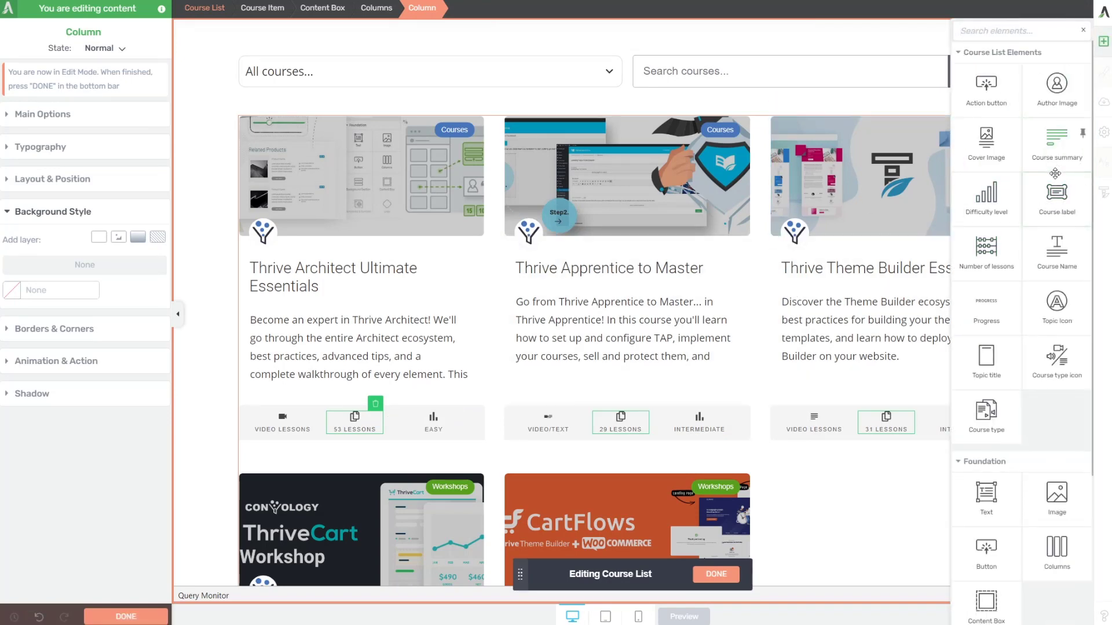
left_click_drag(1064, 181, 596, 260)
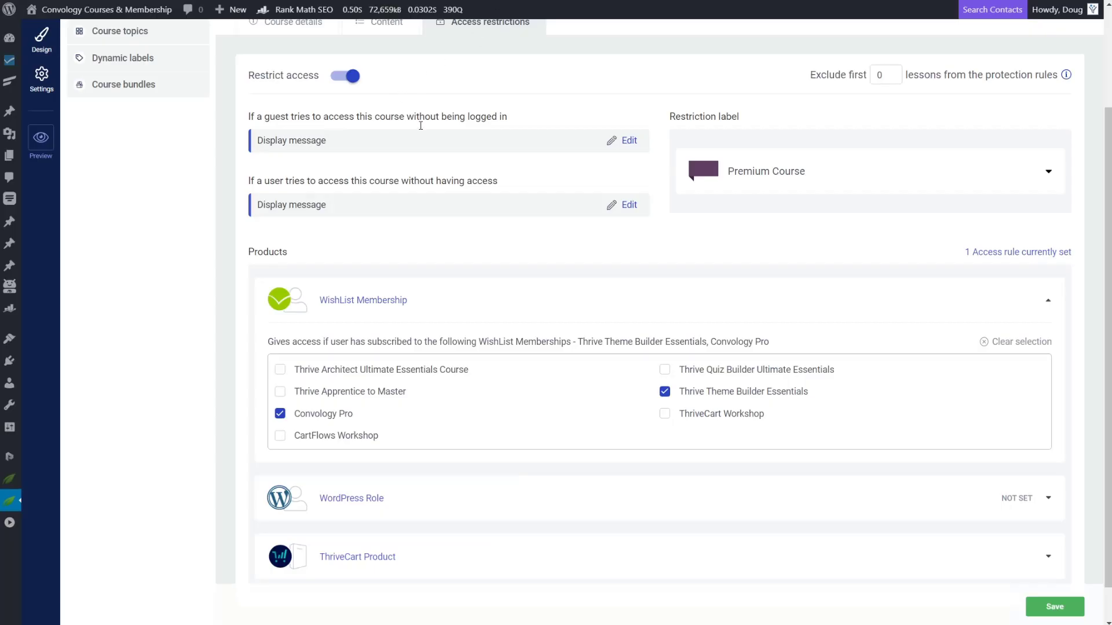
Step: Switch to the Dynamic labels page in Thrive Apprentice's course settings sidebar
scroll(421, 125, "up", 3)
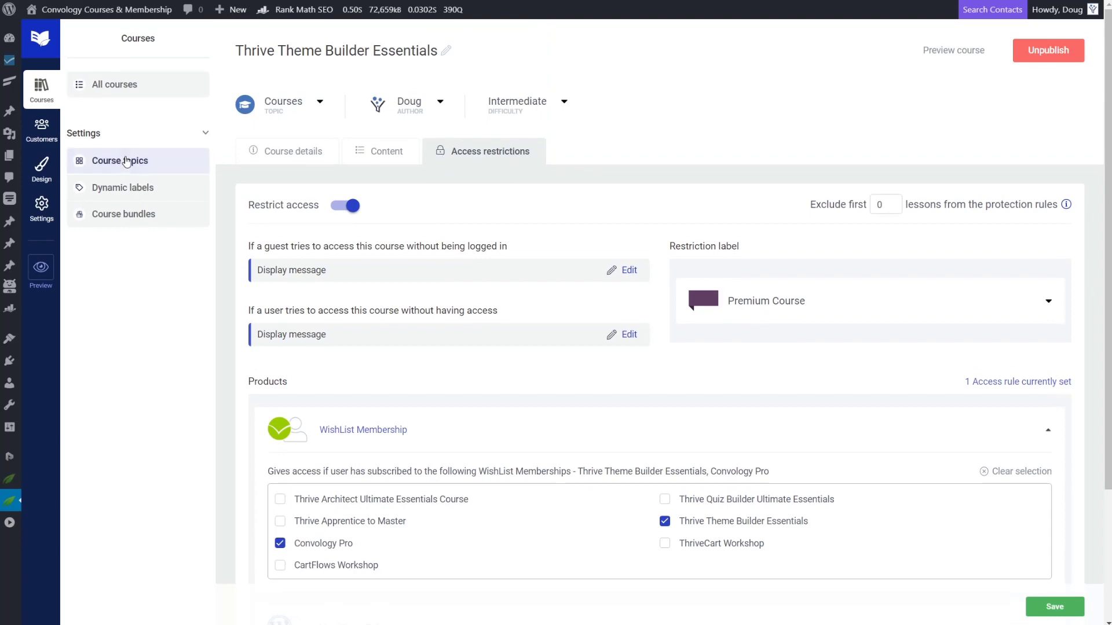
left_click(145, 193)
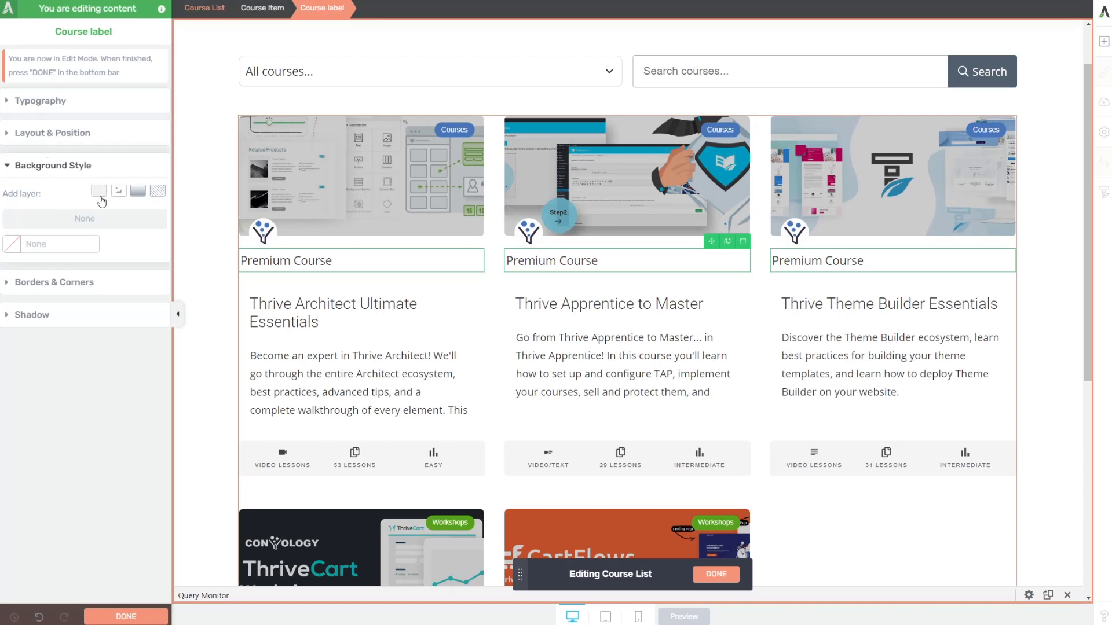
Step: Add a solid background layer to the Premium Course labels using the blue theme swatch
left_click(97, 199)
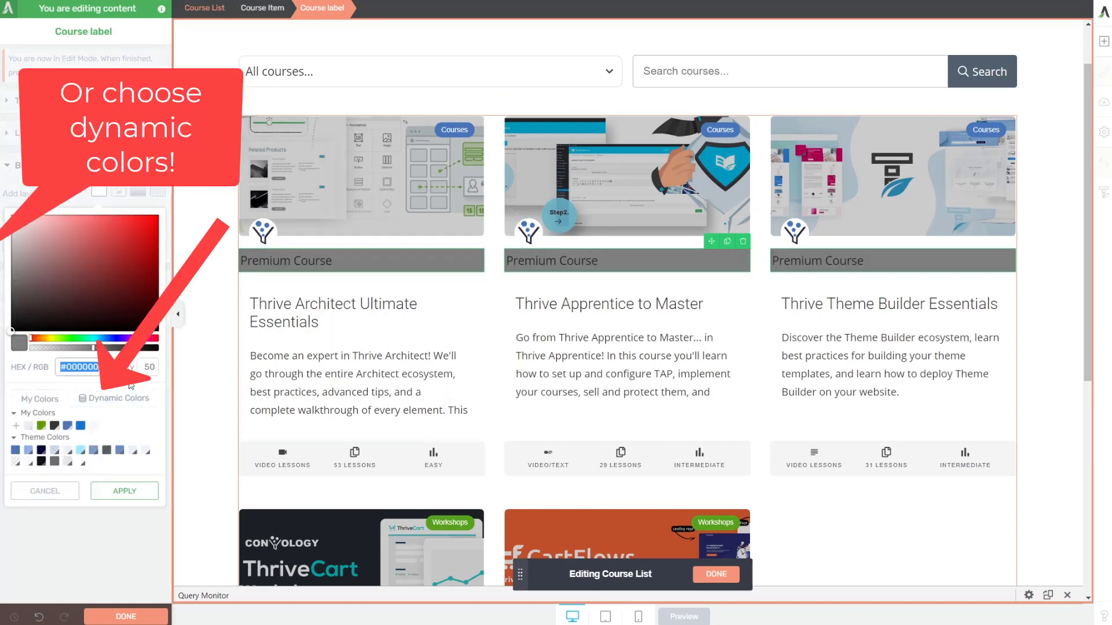
left_click(18, 453)
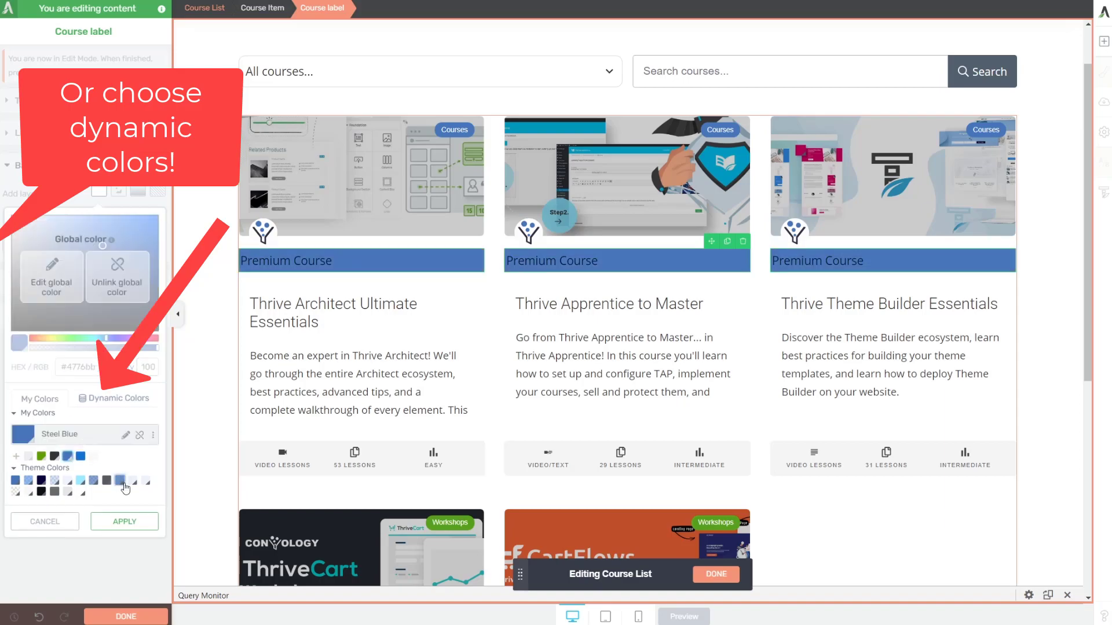
left_click(139, 490)
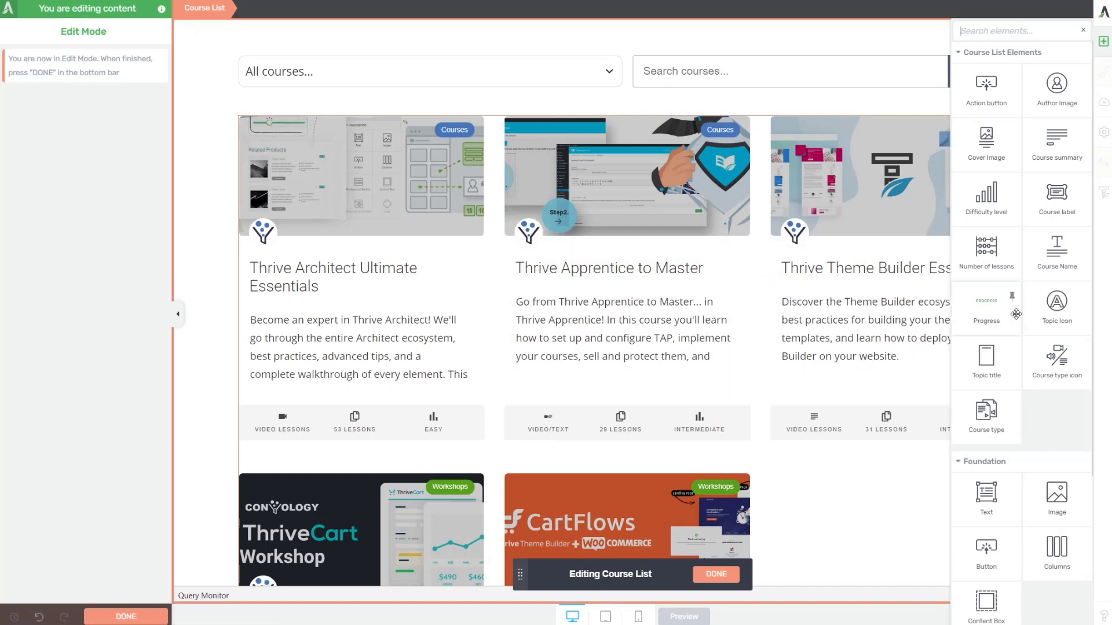
Step: Add the Progress element above each card's stats row and select its In Progress text
left_click_drag(980, 315, 556, 377)
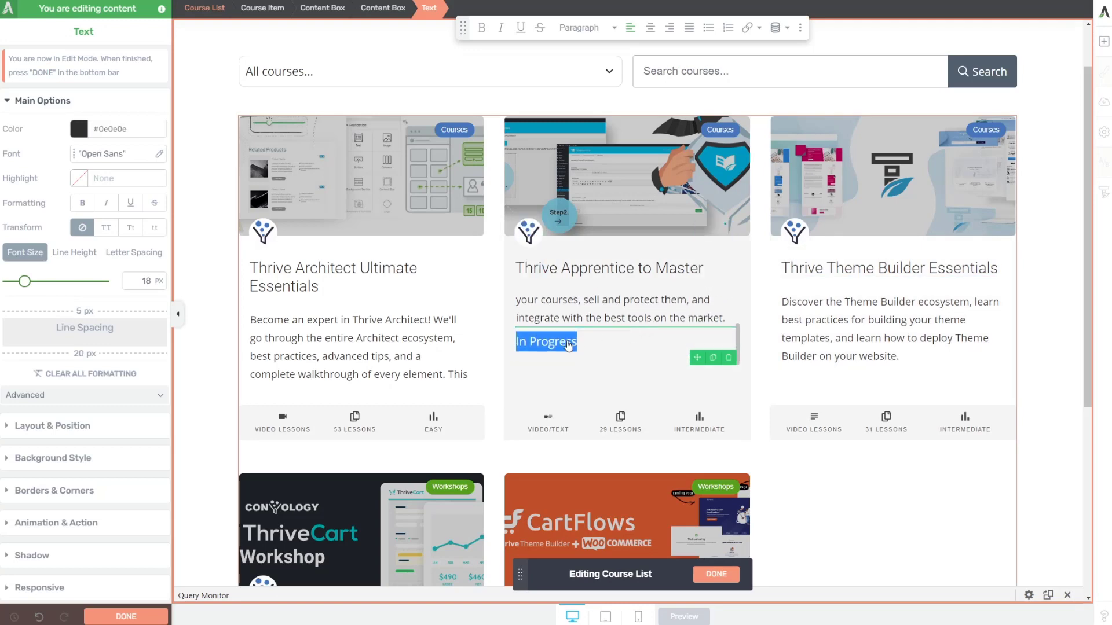
left_click_drag(696, 357, 619, 412)
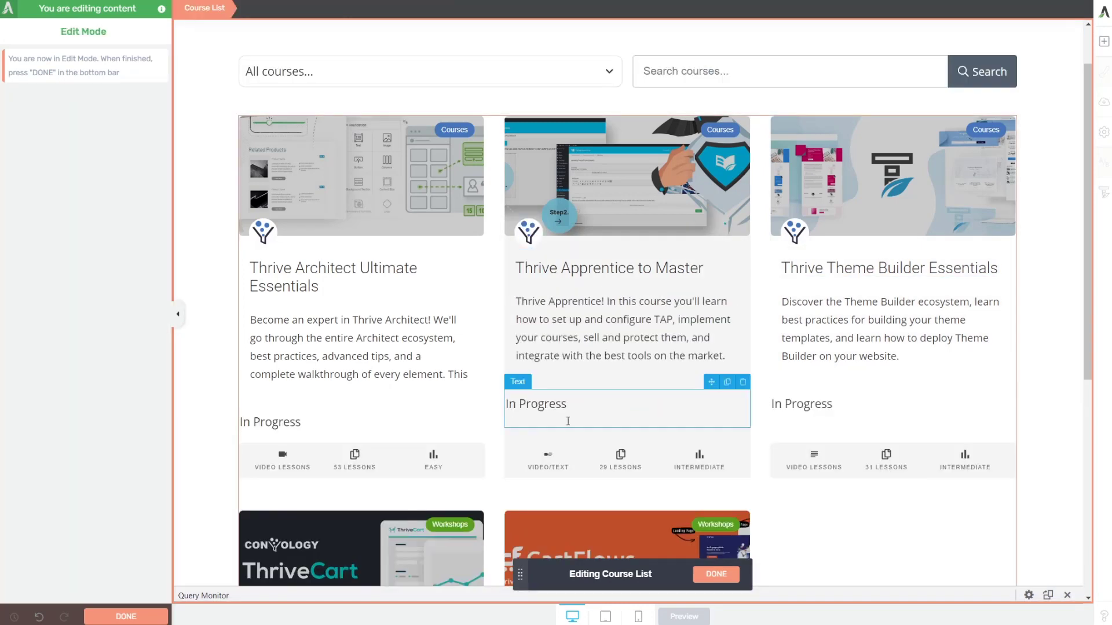
scroll(672, 401, "down", 5)
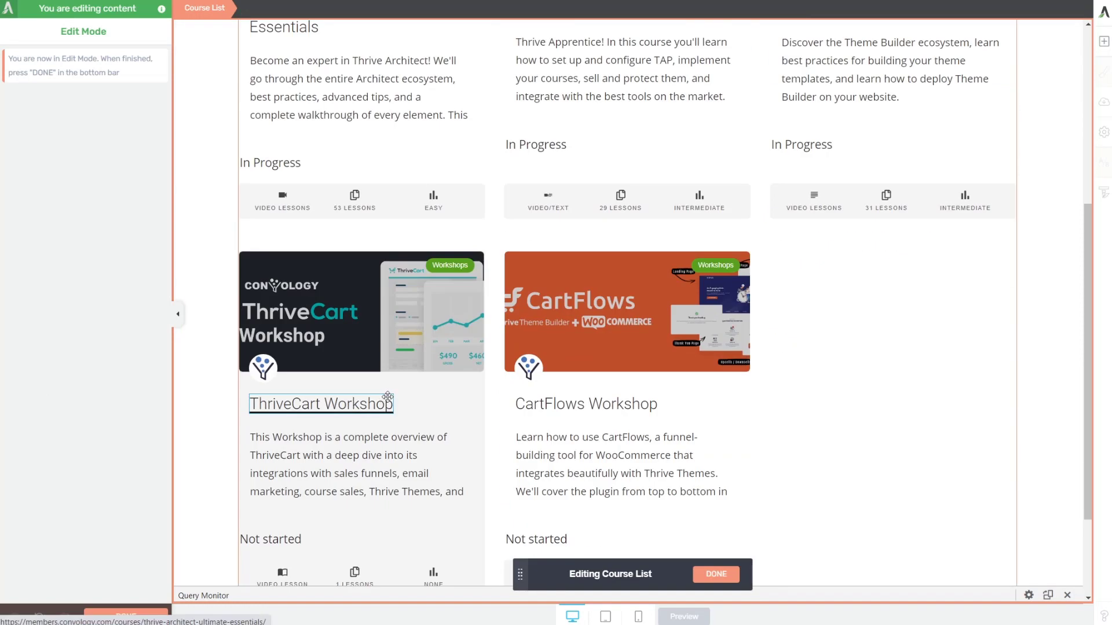
left_click(634, 530)
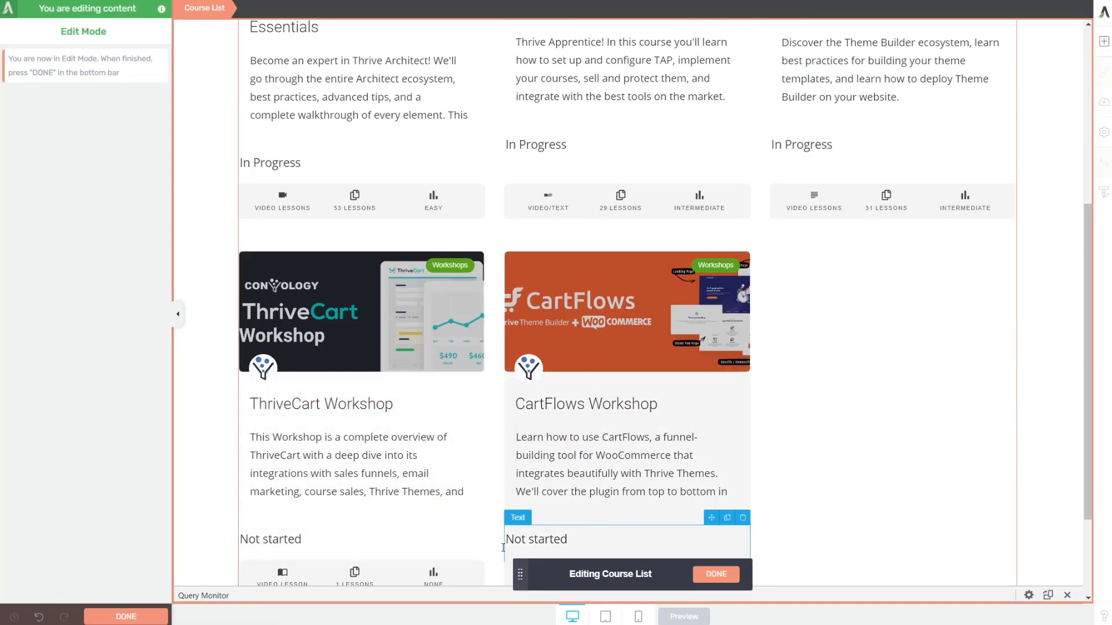
scroll(634, 527, "up", 2)
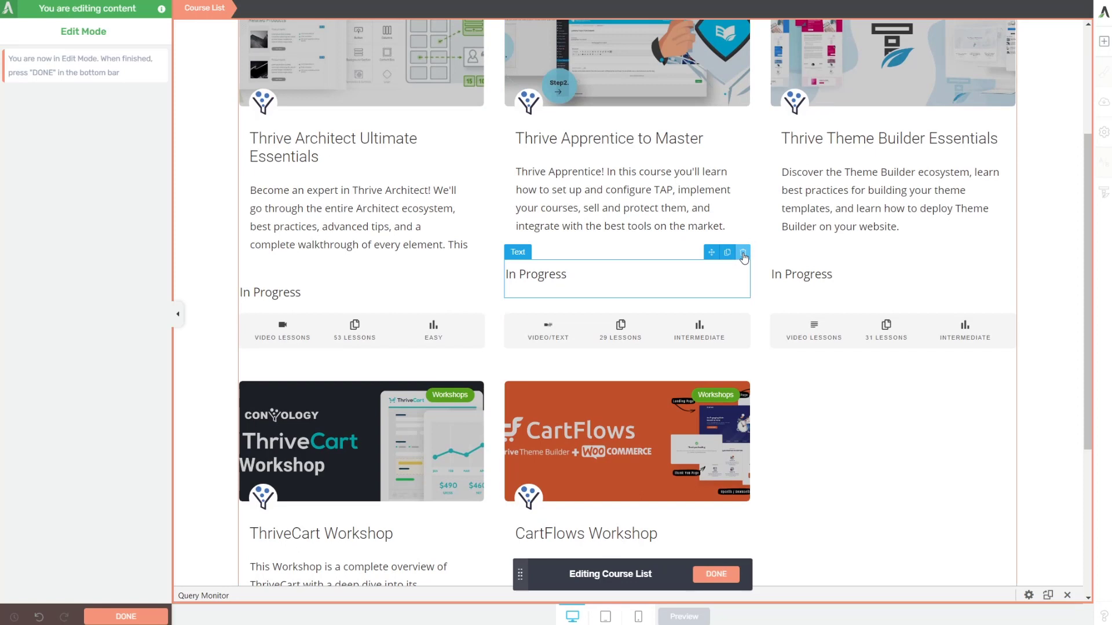
triple_click(566, 277)
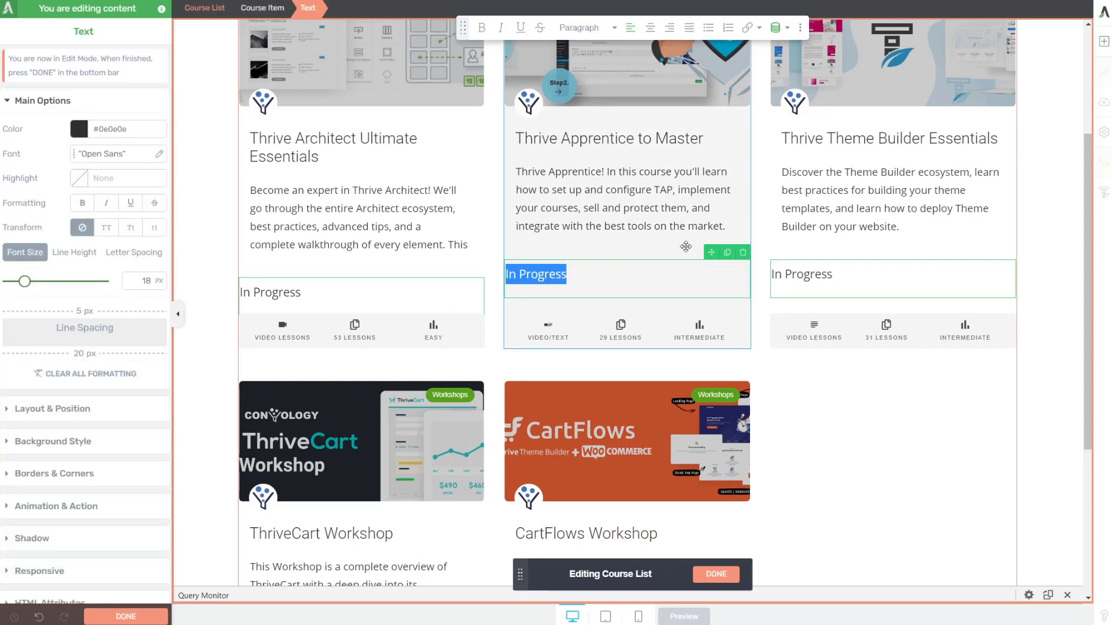
Step: Confirm the status text uses the Course progress data source, then delete it from the cards
left_click(787, 28)
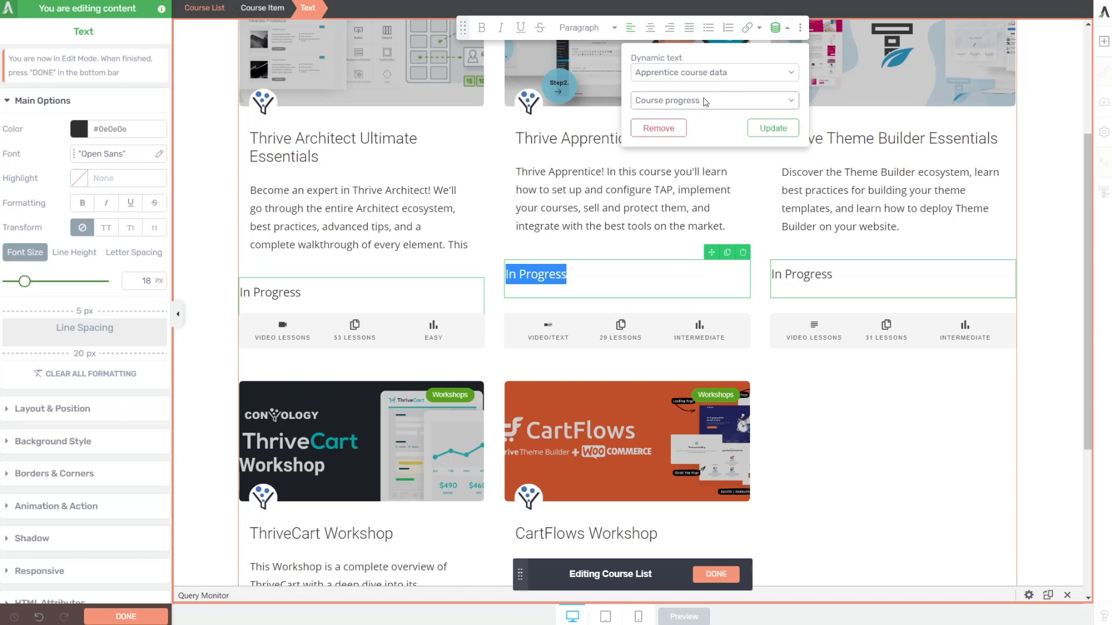
left_click(734, 105)
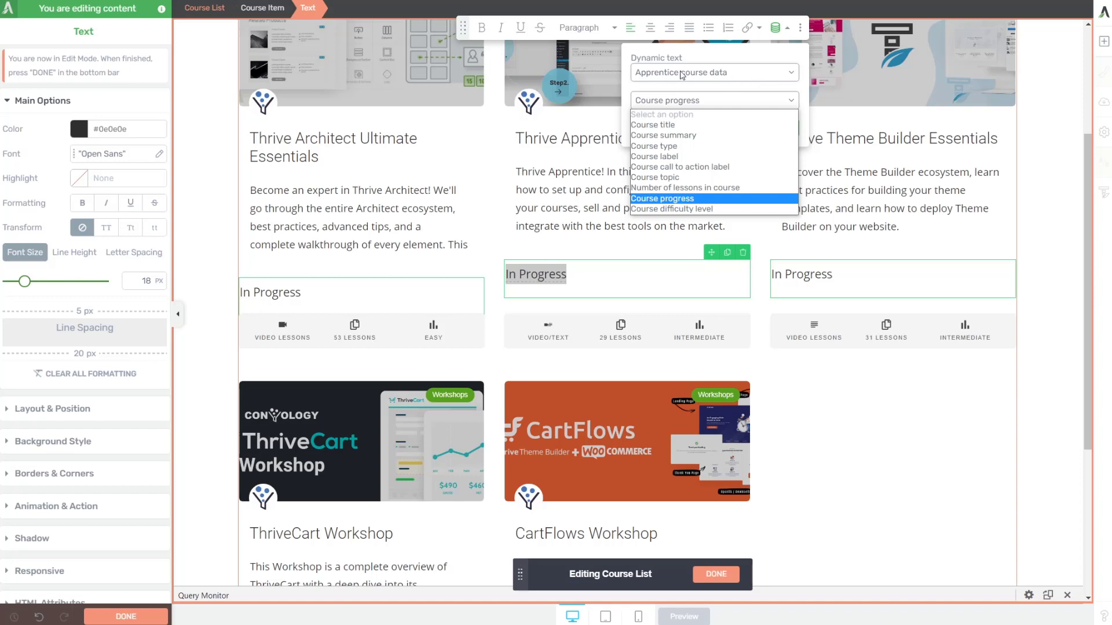
left_click(707, 103)
left_click(707, 101)
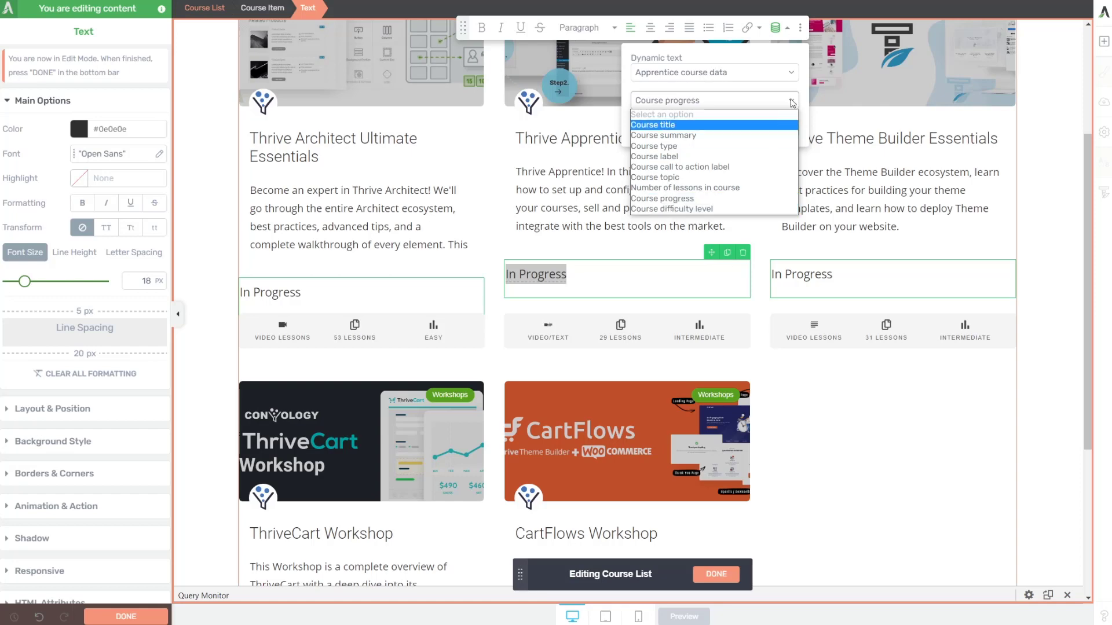
left_click(791, 34)
left_click(773, 128)
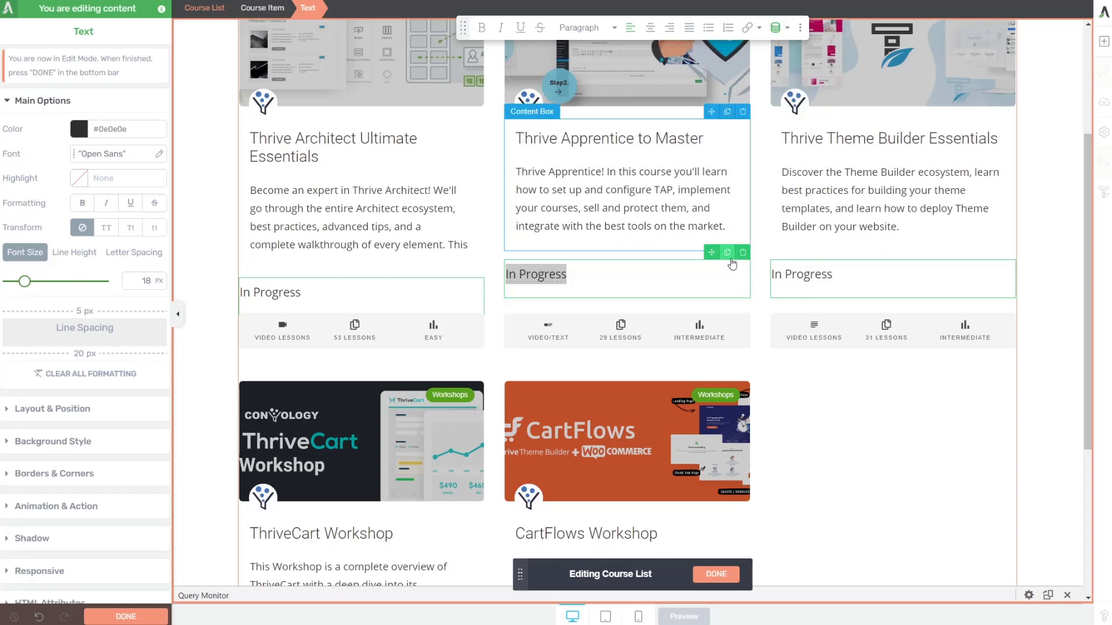
left_click(1009, 162)
left_click(1103, 41)
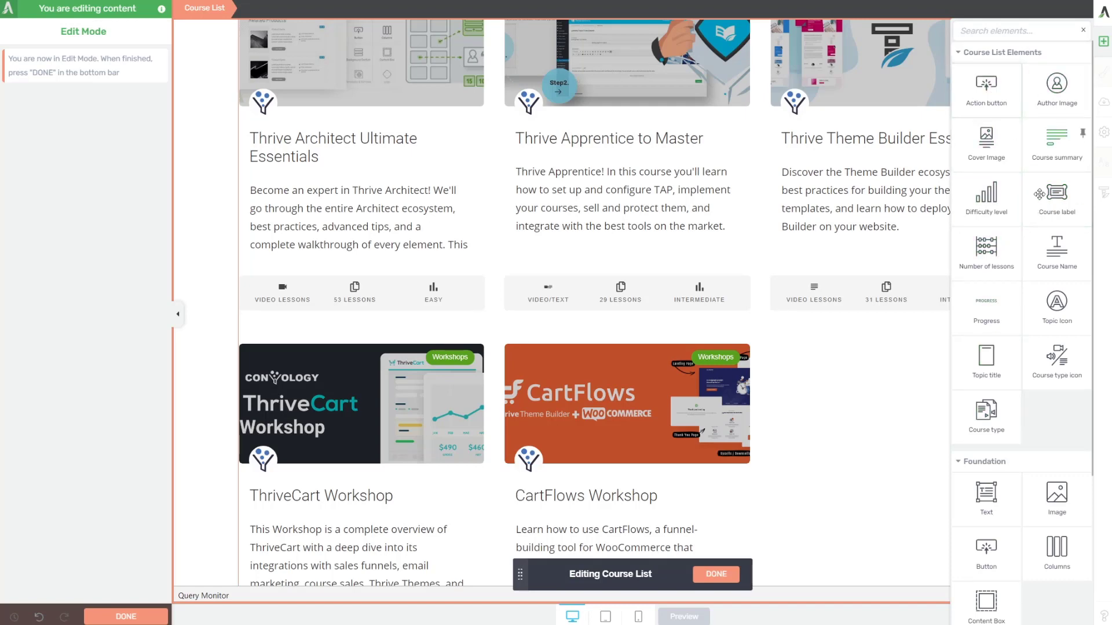
scroll(625, 139, "up", 1)
left_click_drag(1032, 298, 608, 200)
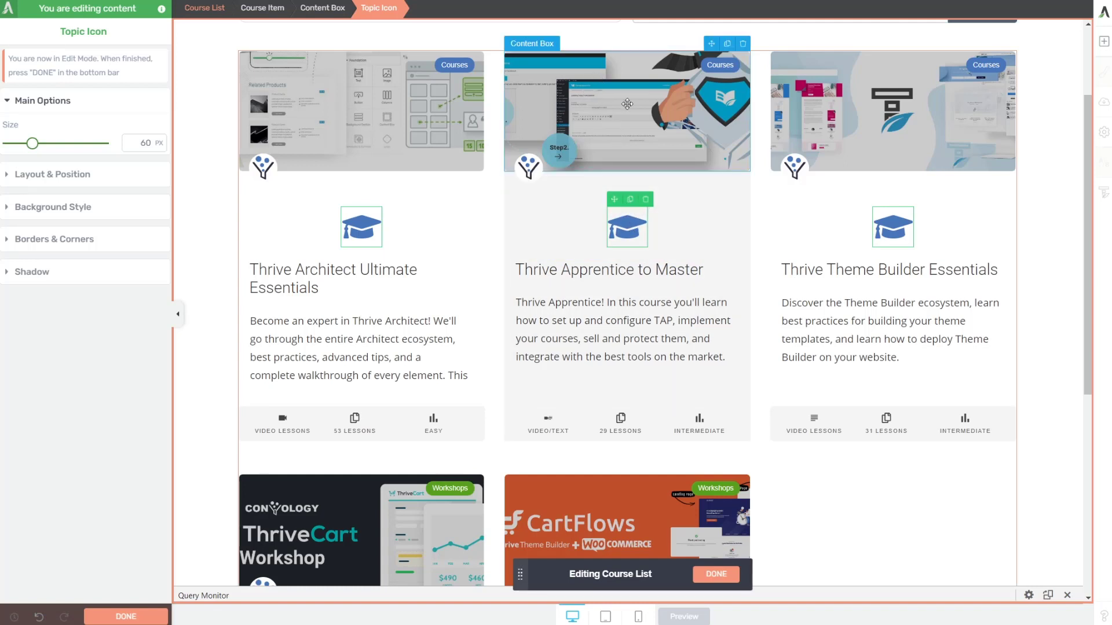
mouse_move(614, 199)
left_mouse_down()
mouse_move(631, 114)
mouse_move(614, 114)
mouse_move(727, 95)
mouse_move(718, 76)
left_mouse_up()
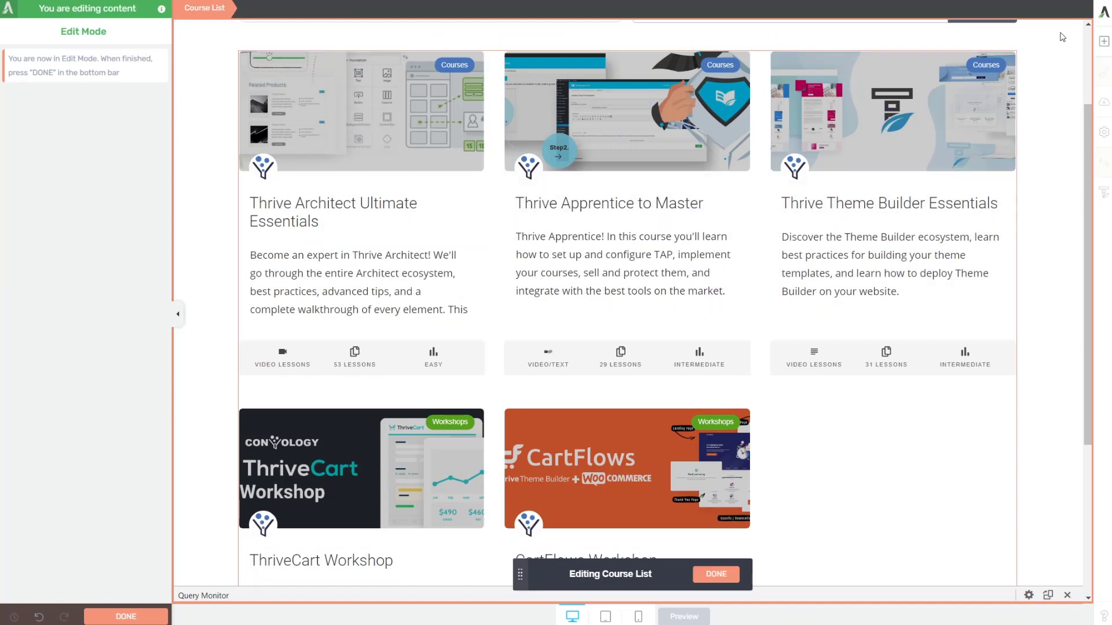
Step: Add a Courses topic title above the card headings, delete it, and reopen Course List Elements
left_click(1103, 41)
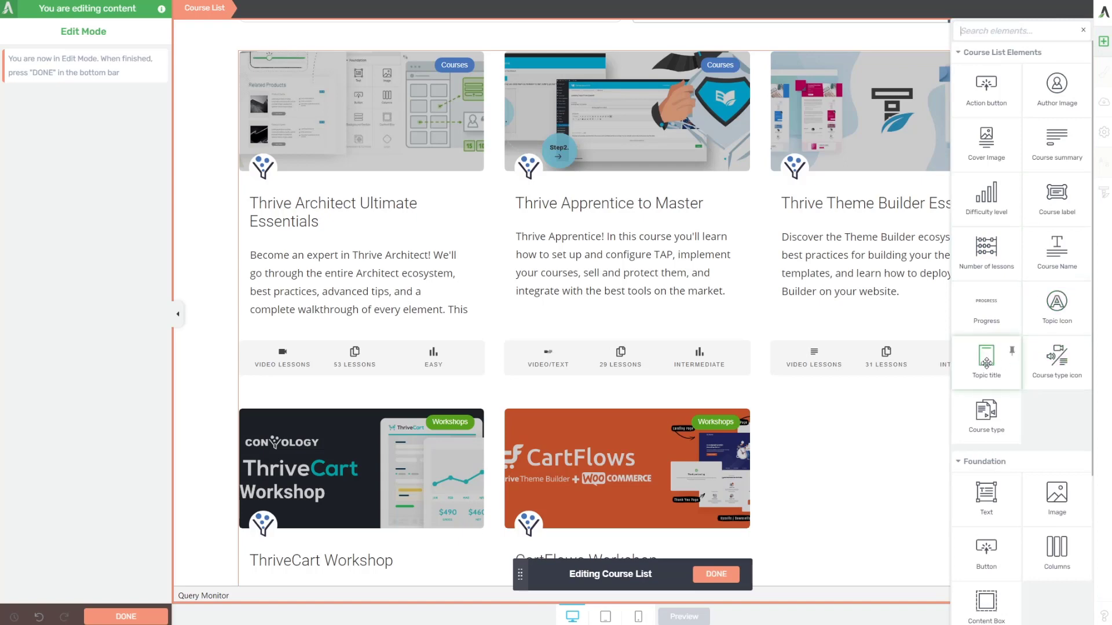
left_click_drag(983, 362, 670, 292)
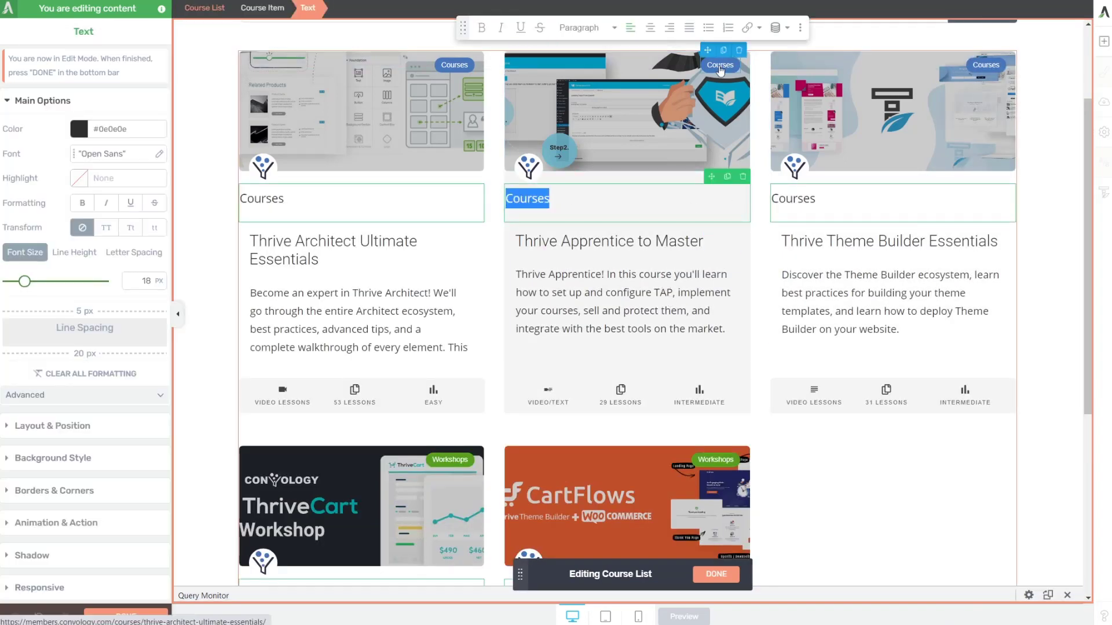
left_click(744, 177)
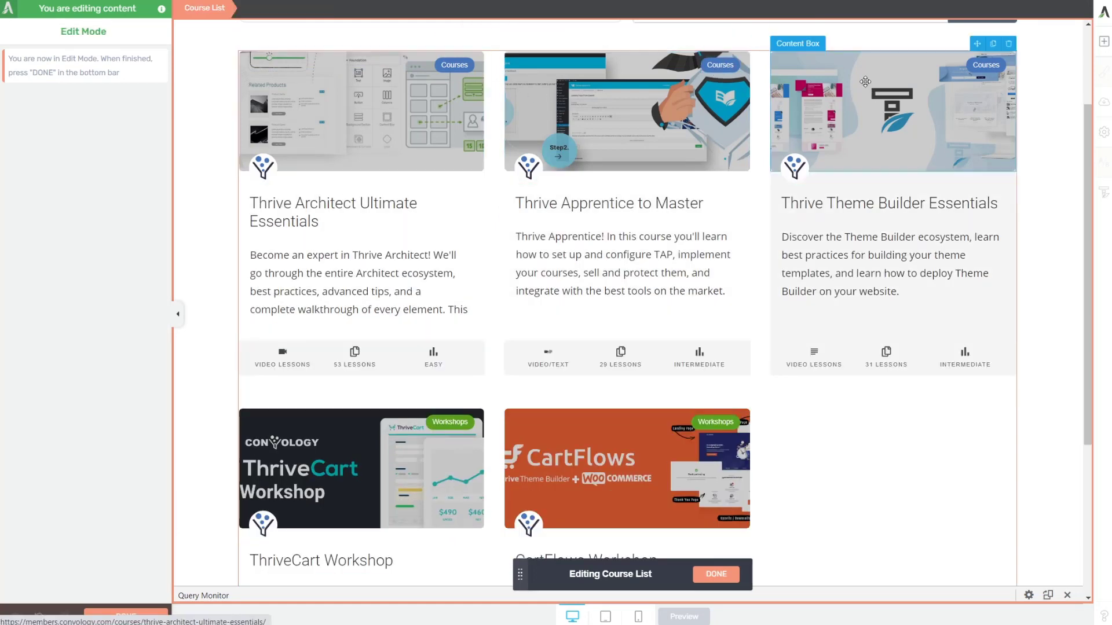
left_click(1104, 41)
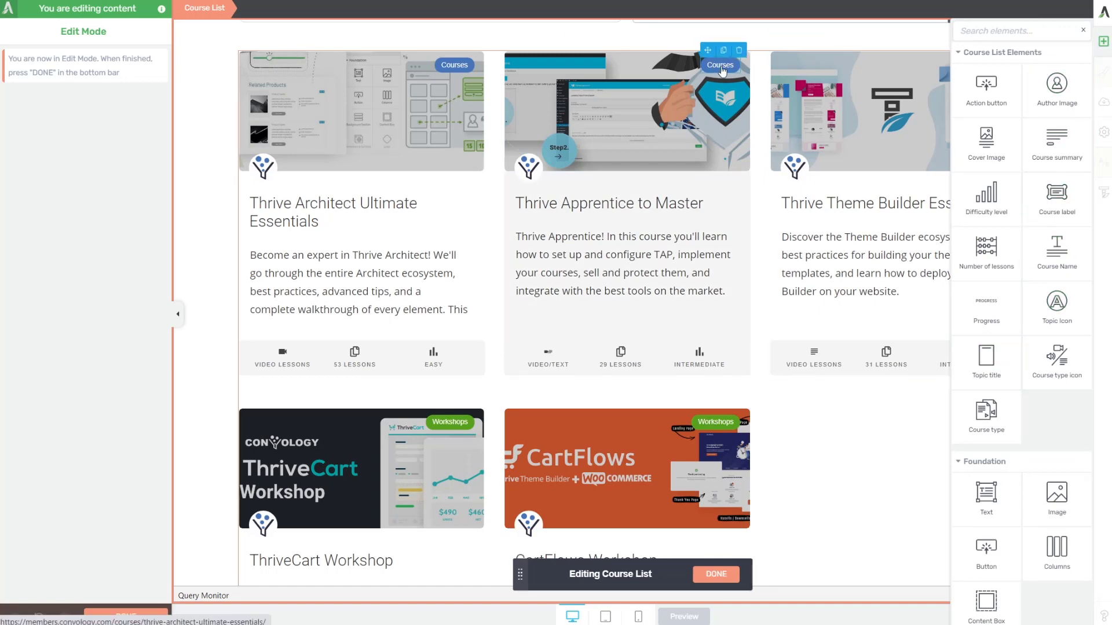
scroll(722, 69, "up", 2)
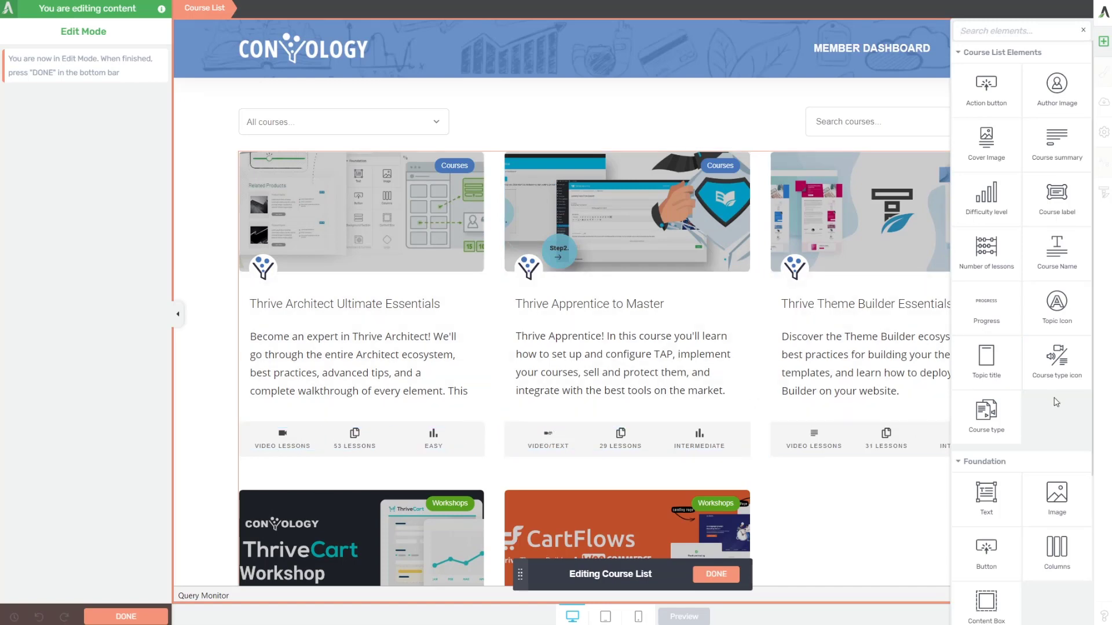
left_click_drag(1058, 375, 648, 306)
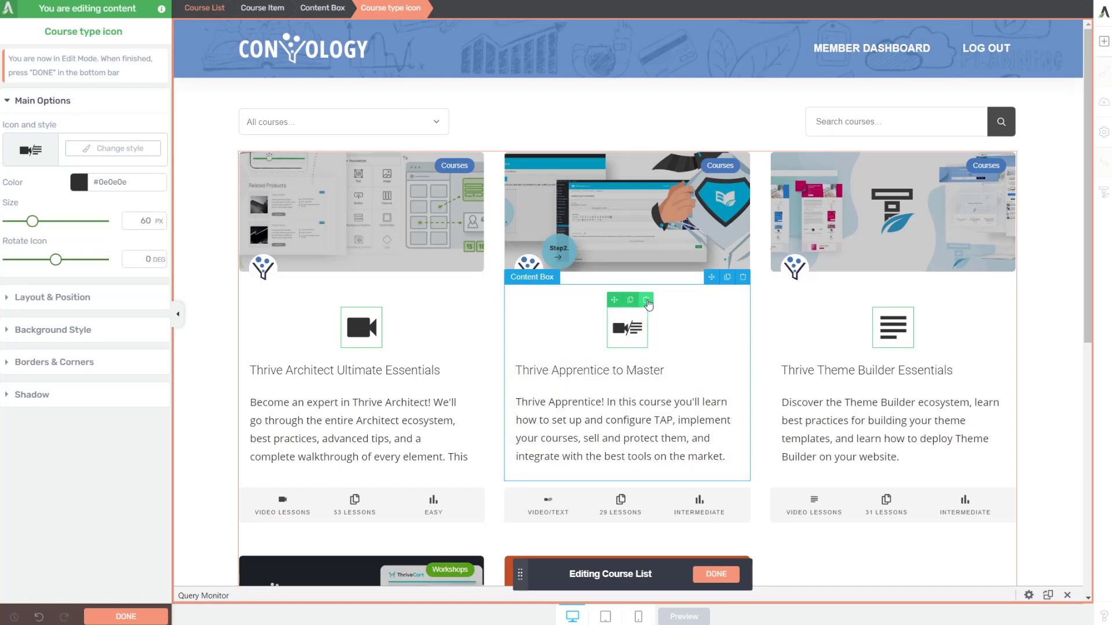
left_click(647, 300)
left_click(1104, 41)
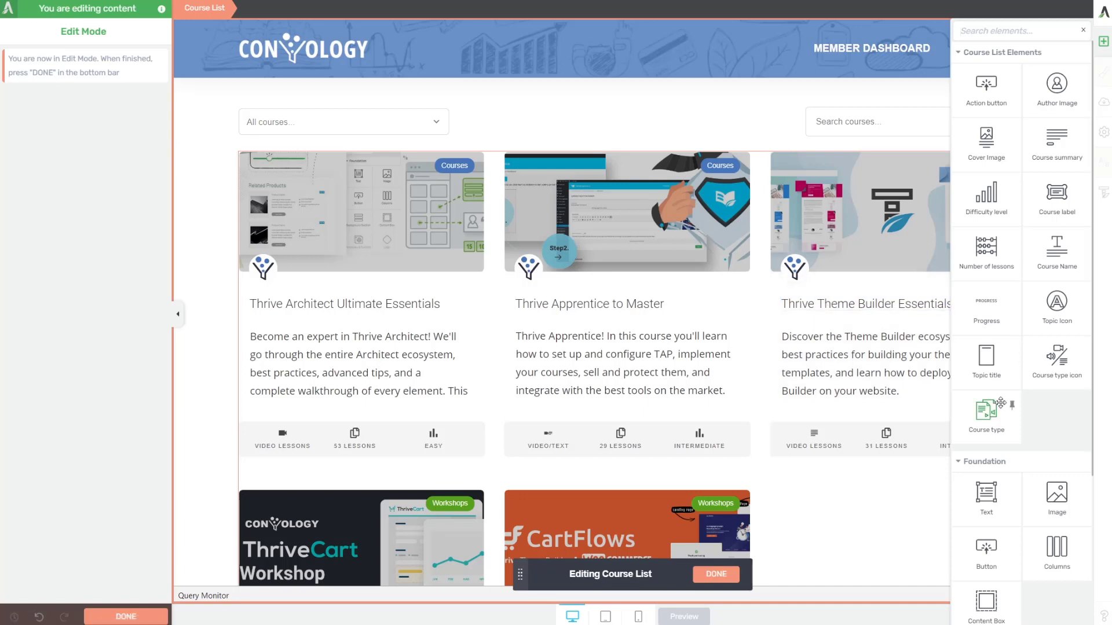
left_click_drag(986, 412, 635, 327)
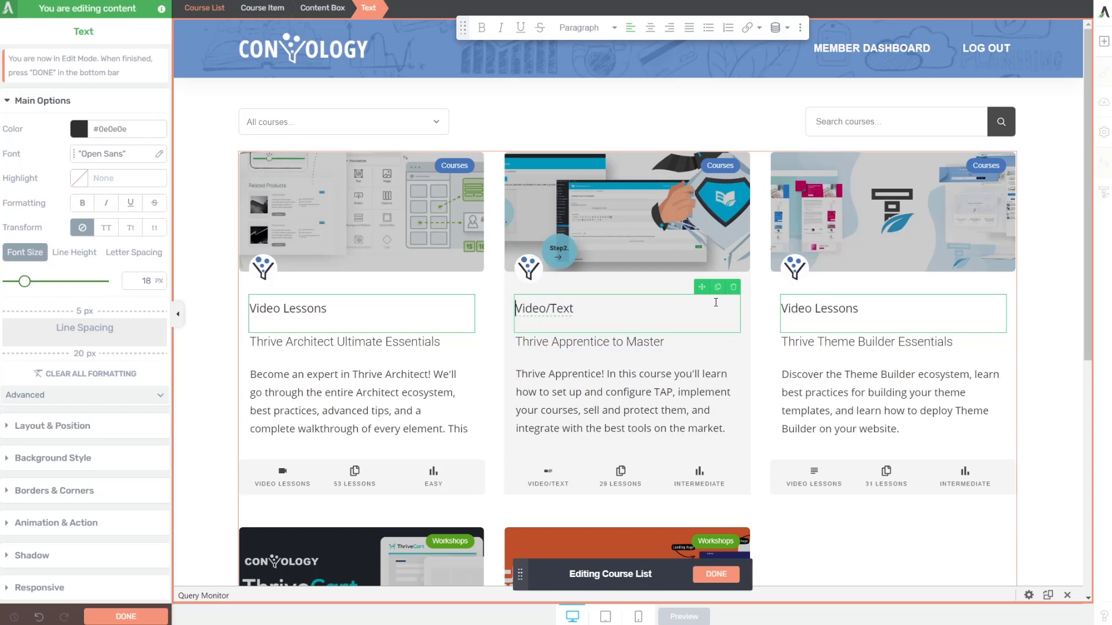
left_click(734, 289)
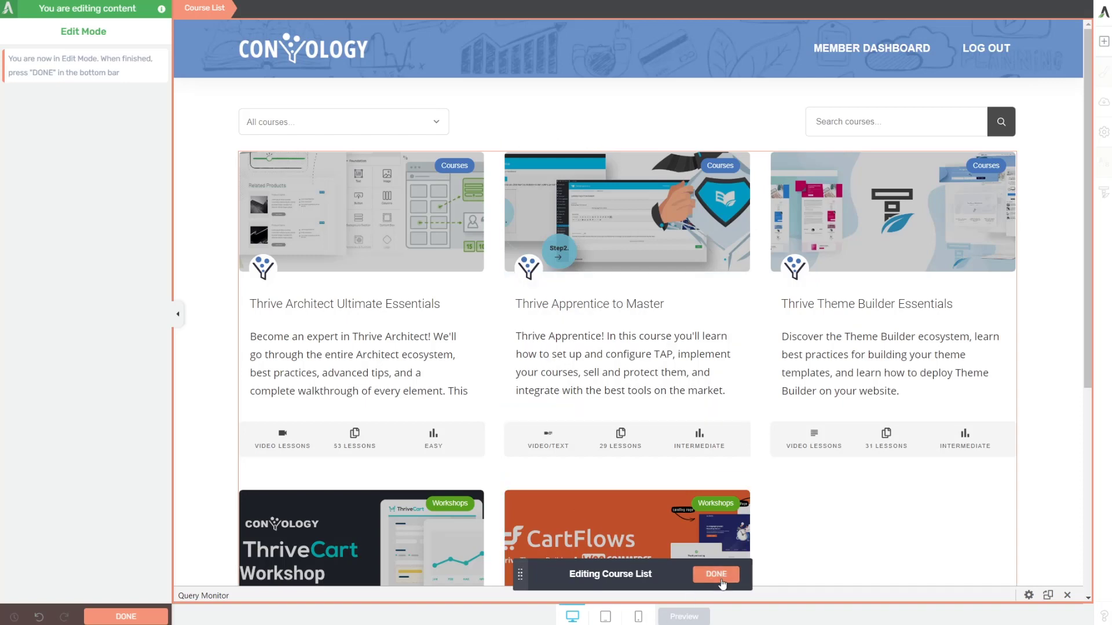
Step: Finish the Course List edit and review the live Convology page's topic dropdown, search and cards
left_click(716, 574)
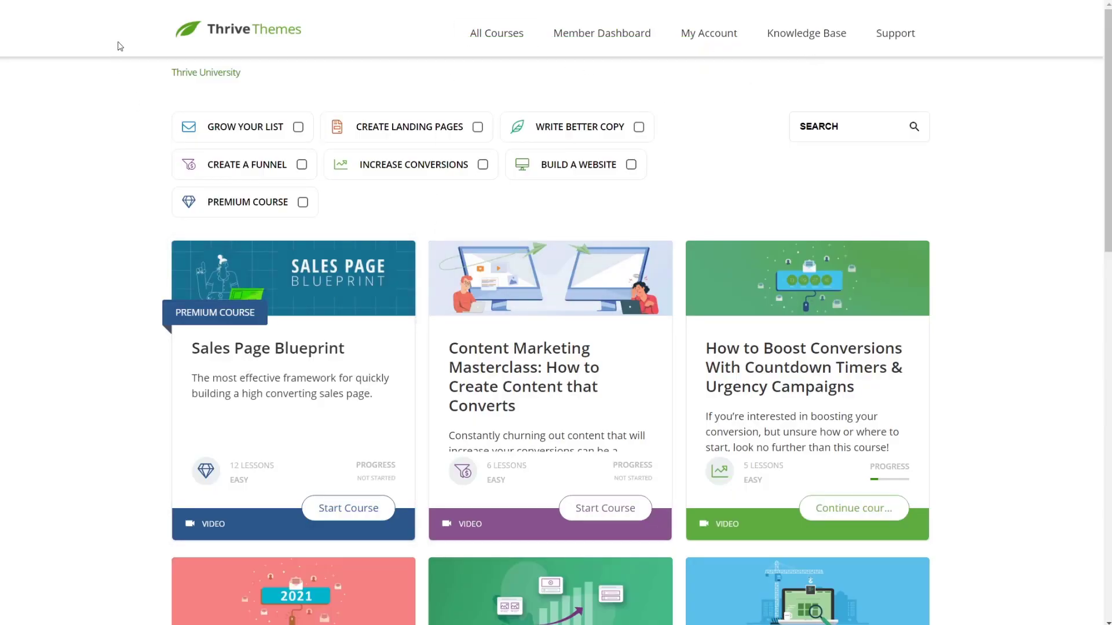
scroll(284, 289, "down", 2)
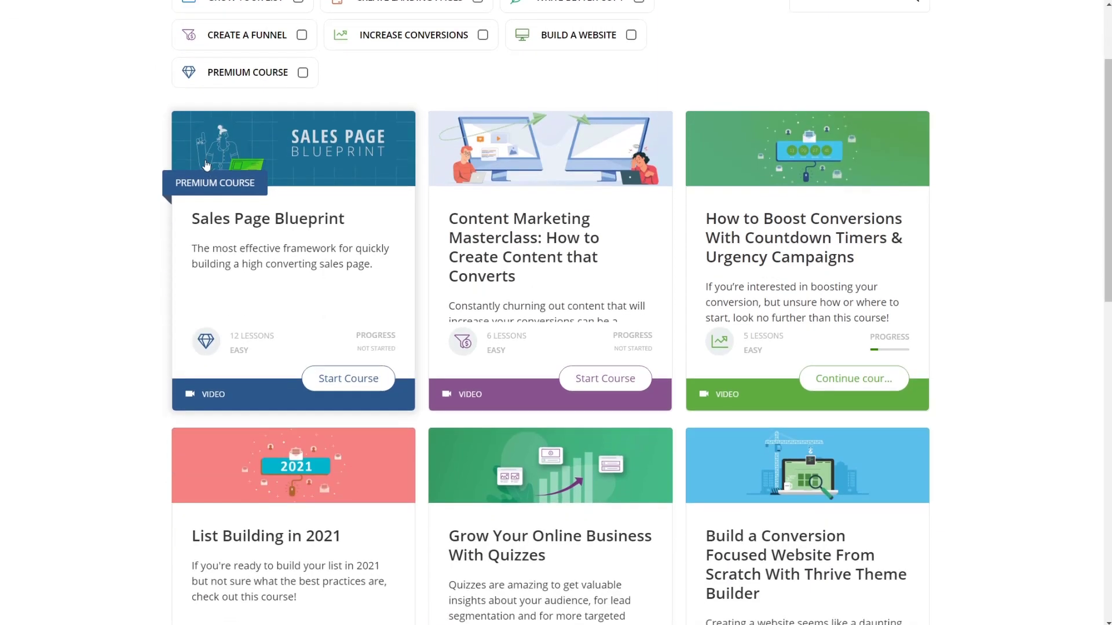
scroll(238, 238, "up", 2)
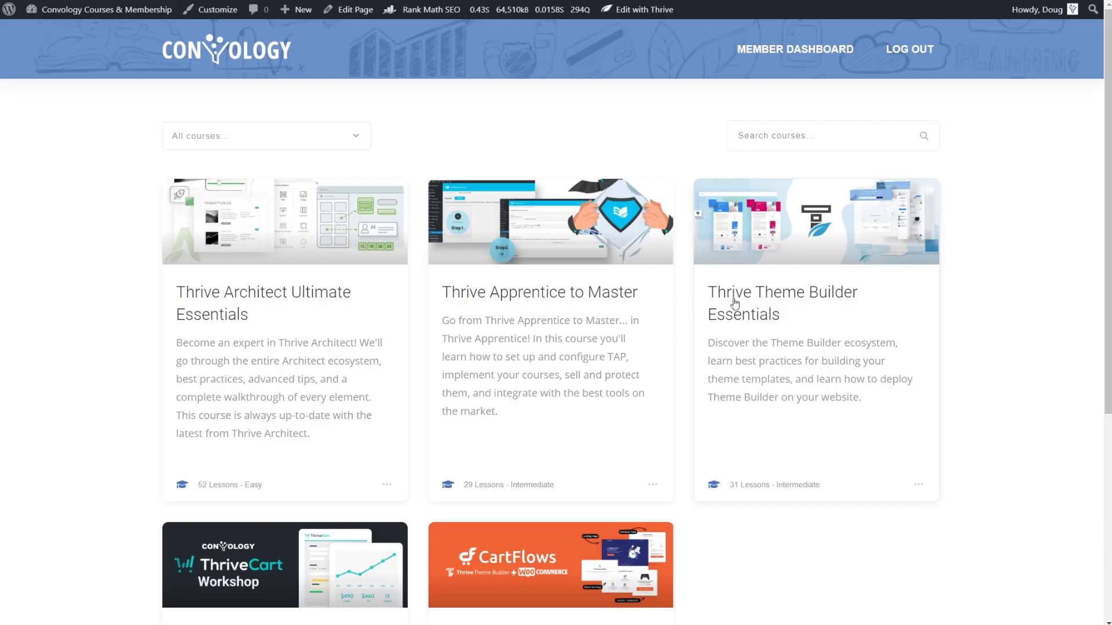
Step: Open the Thrive Theme Builder Essentials course and review its five modules and 31 lessons
left_click(767, 301)
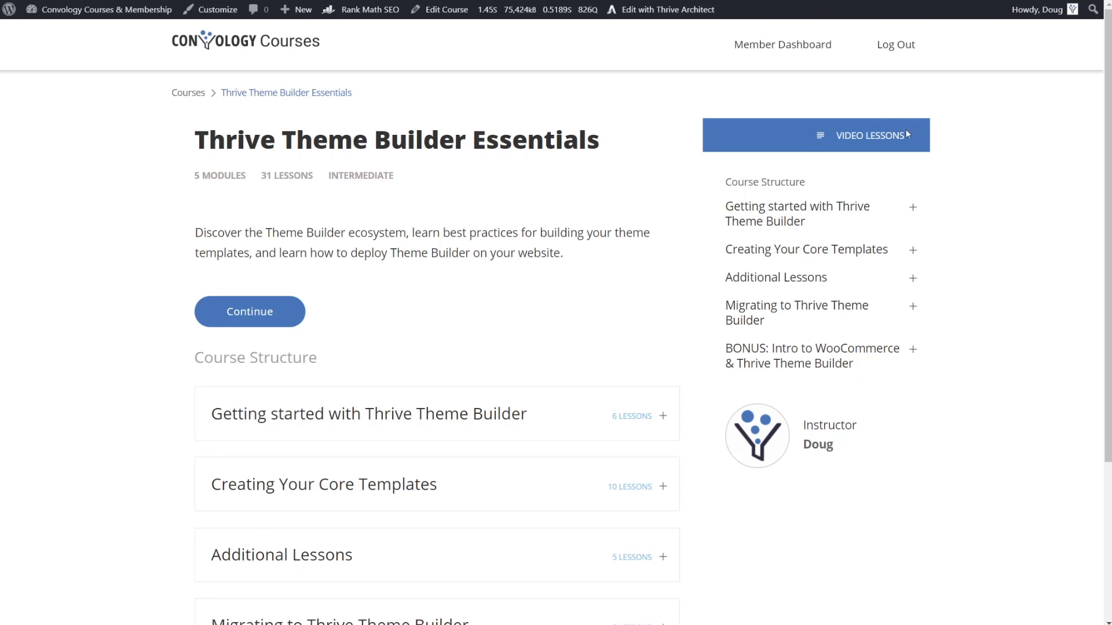
scroll(616, 288, "down", 3)
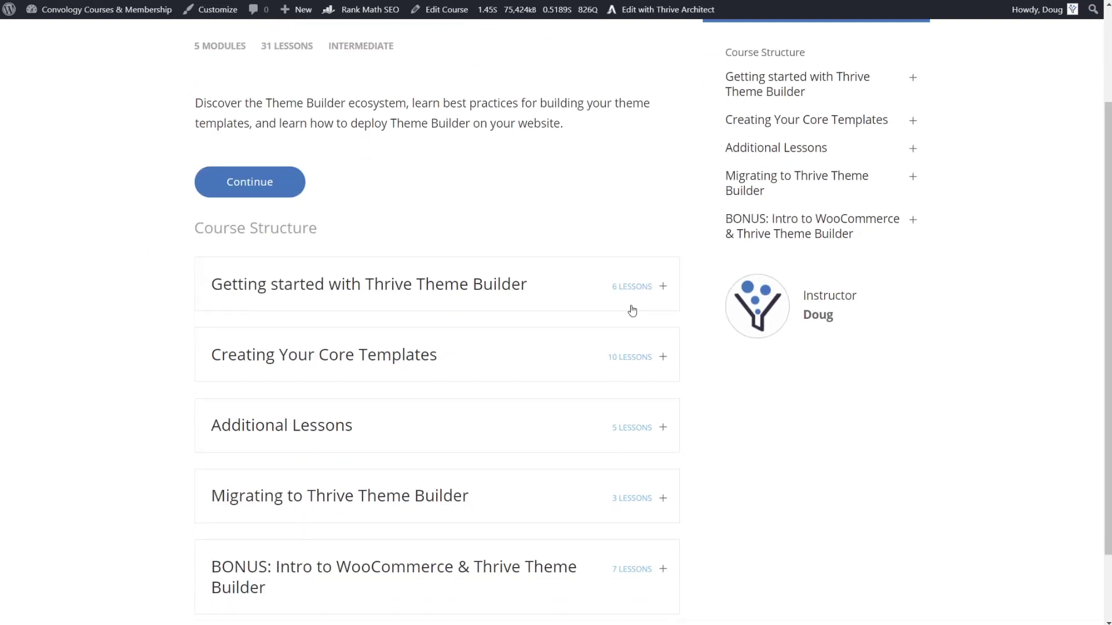
scroll(481, 405, "up", 3)
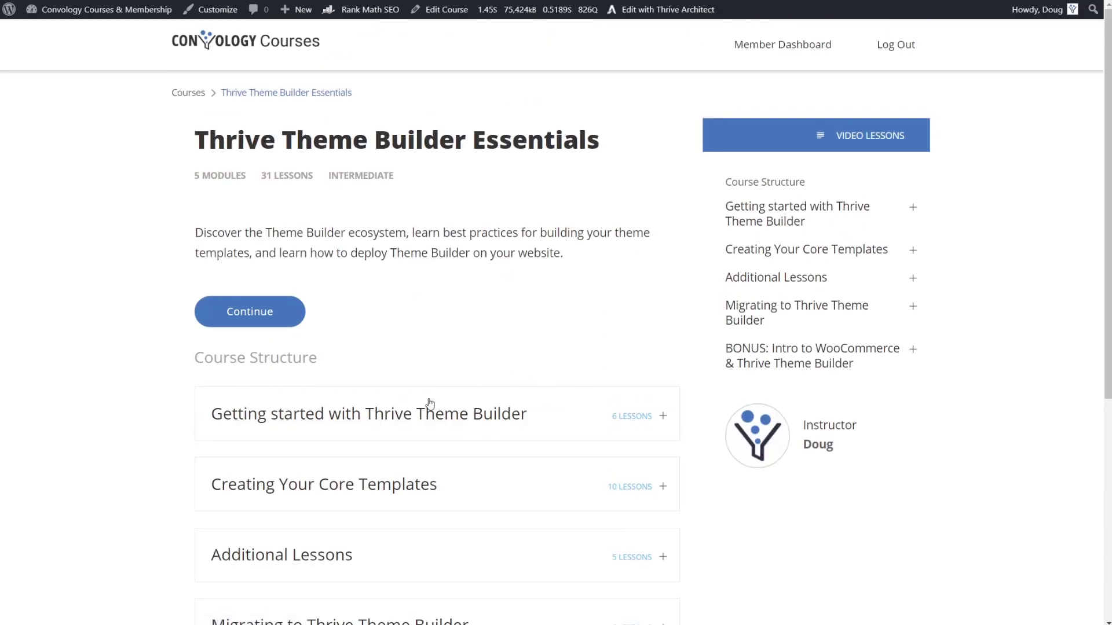
scroll(479, 434, "down", 3)
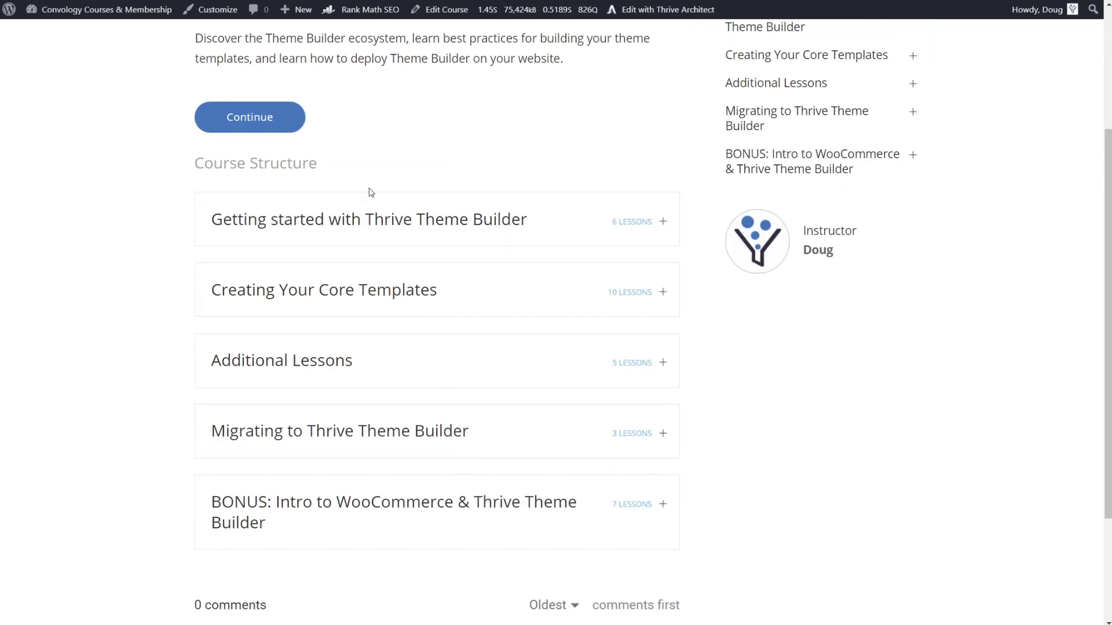
scroll(370, 192, "up", 3)
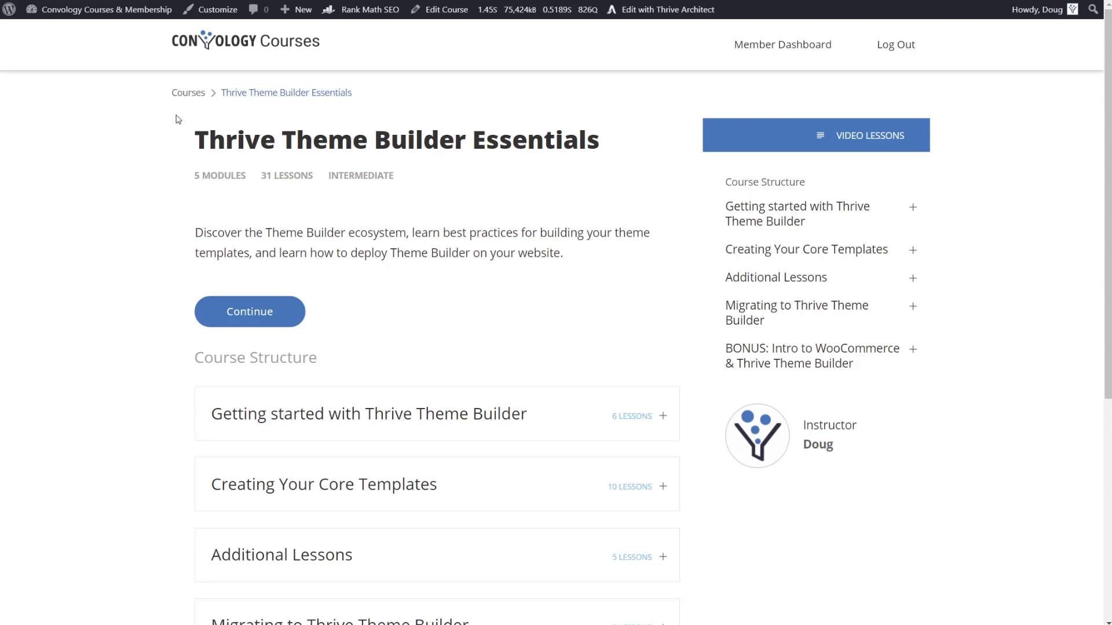
Step: Return to the course index through Member Dashboard's View Courses & Workshops link
key("alt+Left")
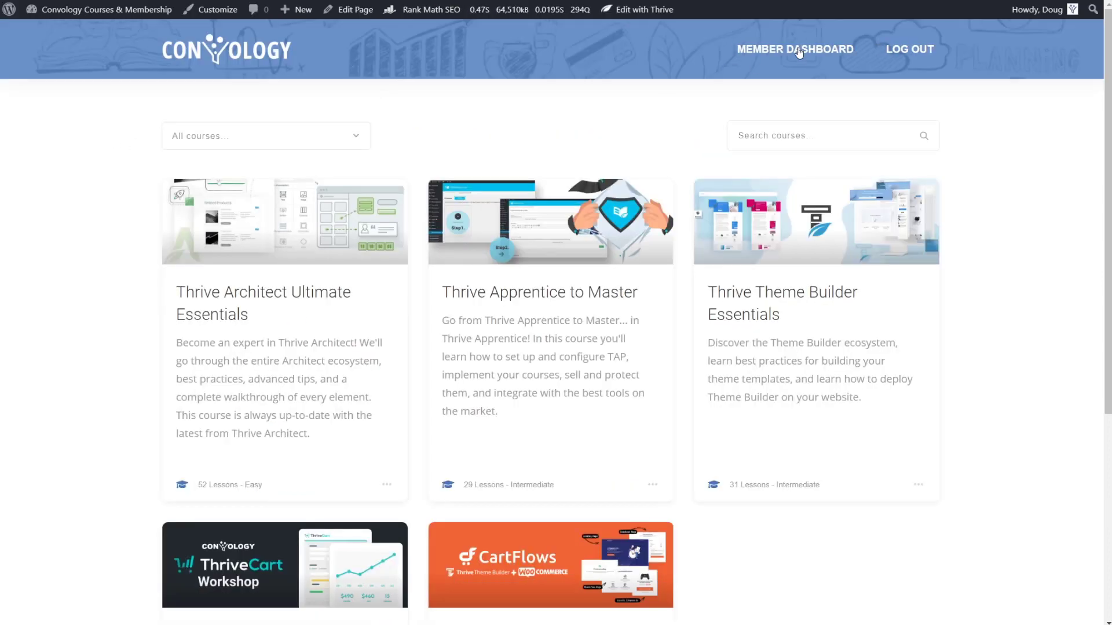
left_click(798, 53)
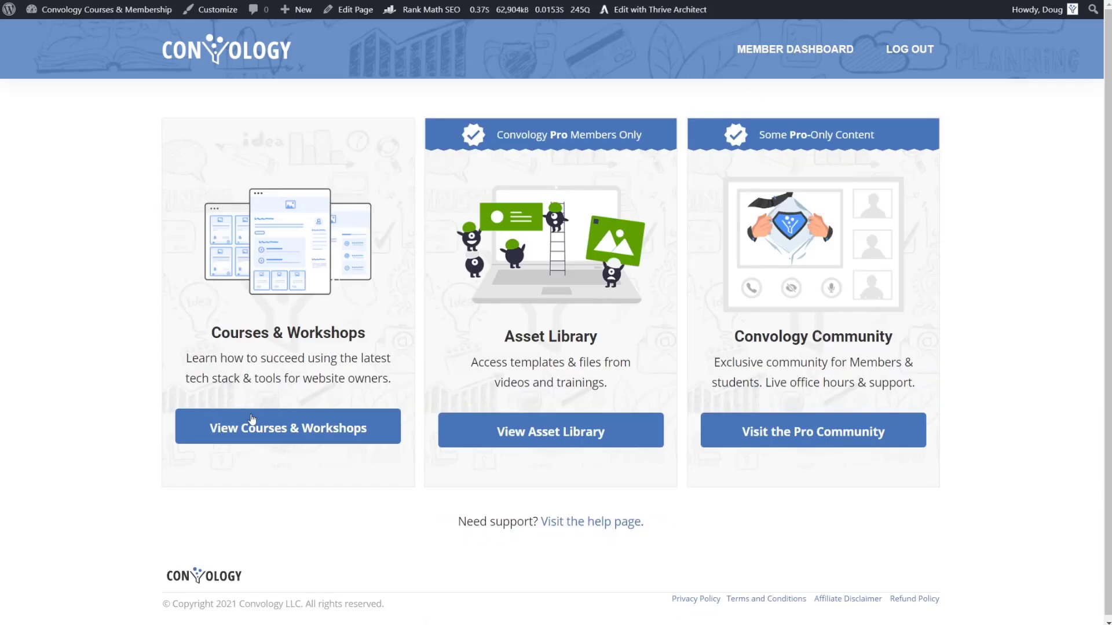
left_click(307, 424)
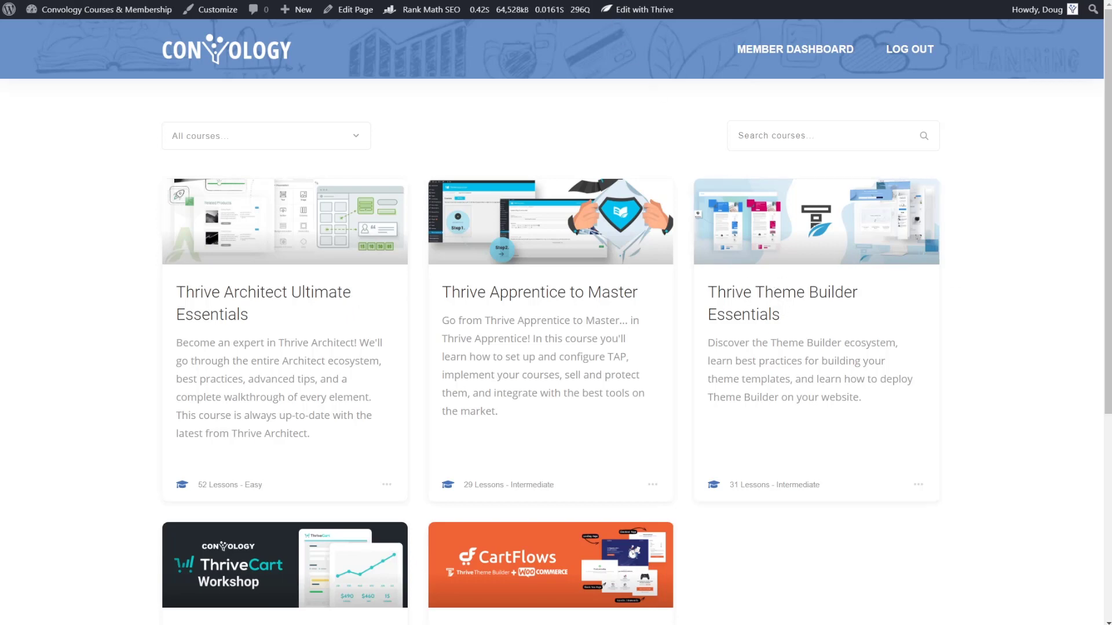
left_click(812, 341)
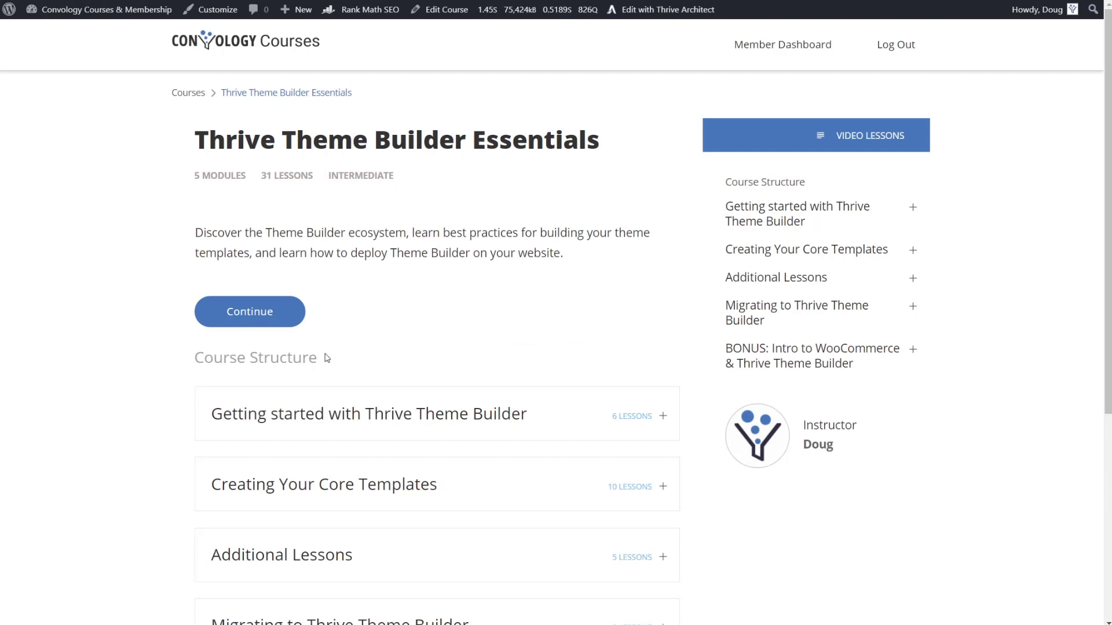
left_click(188, 94)
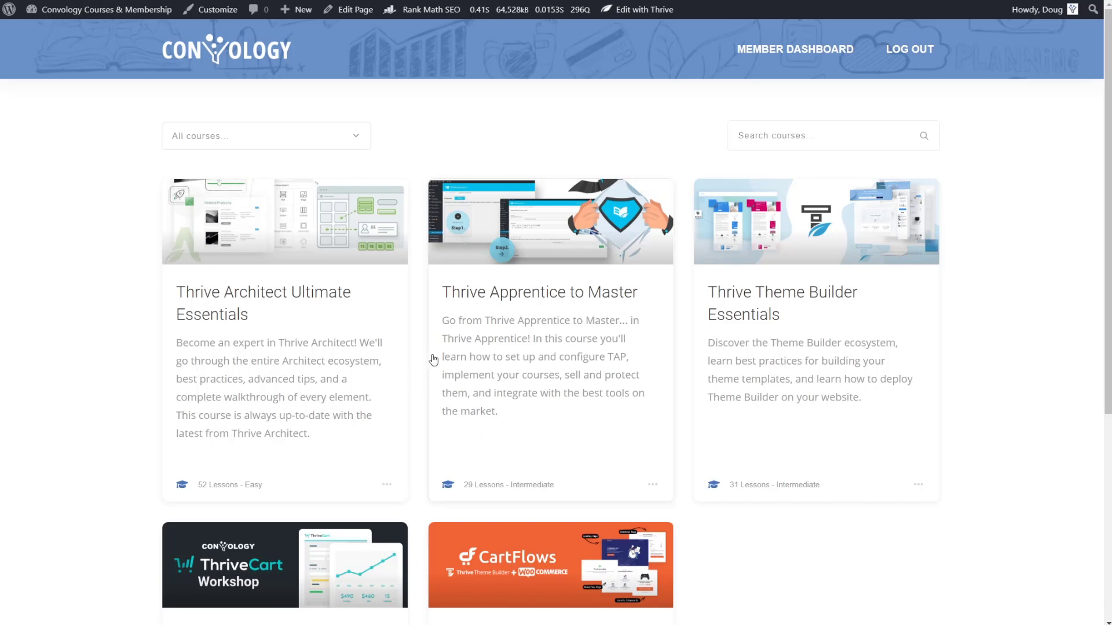
scroll(433, 362, "down", 3)
scroll(443, 362, "up", 3)
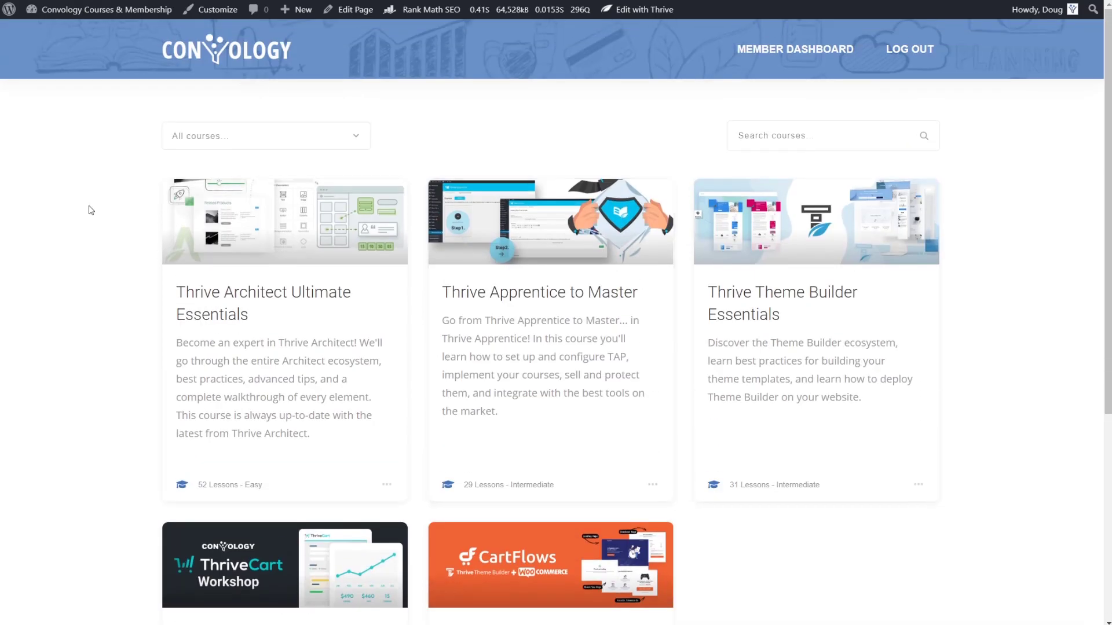